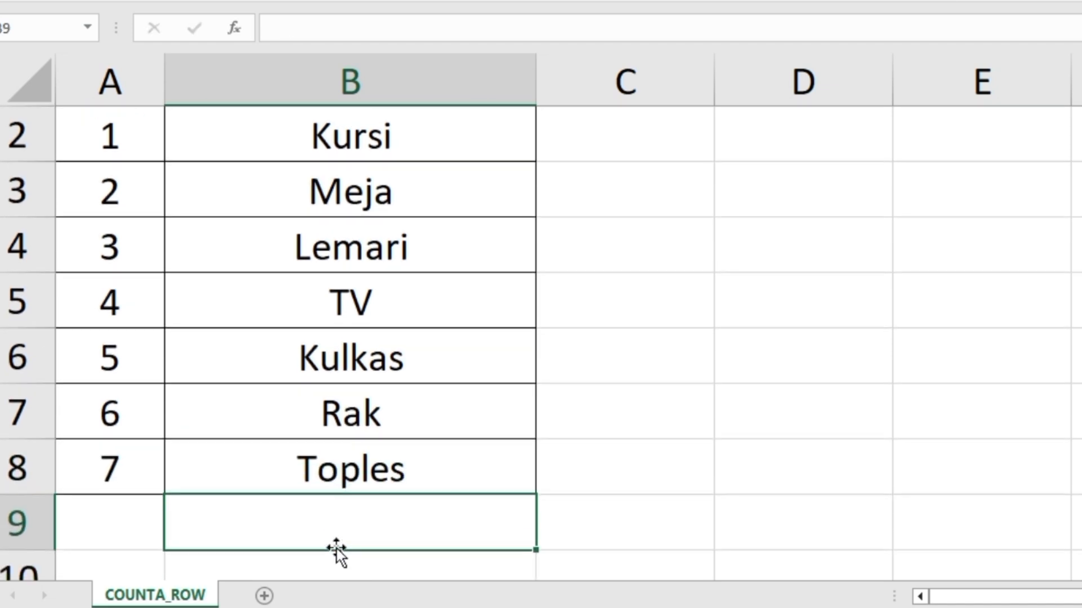
# Step: Examine the numbering formulas in column A alongside the item names in rows 2 to 8
pyautogui.press('Up')
pyautogui.press('Left')
pyautogui.press('Up')
pyautogui.press('Up')
pyautogui.press('Up')
pyautogui.press('Up')
pyautogui.press('Up')
pyautogui.press('Up')
pyautogui.press('Up')
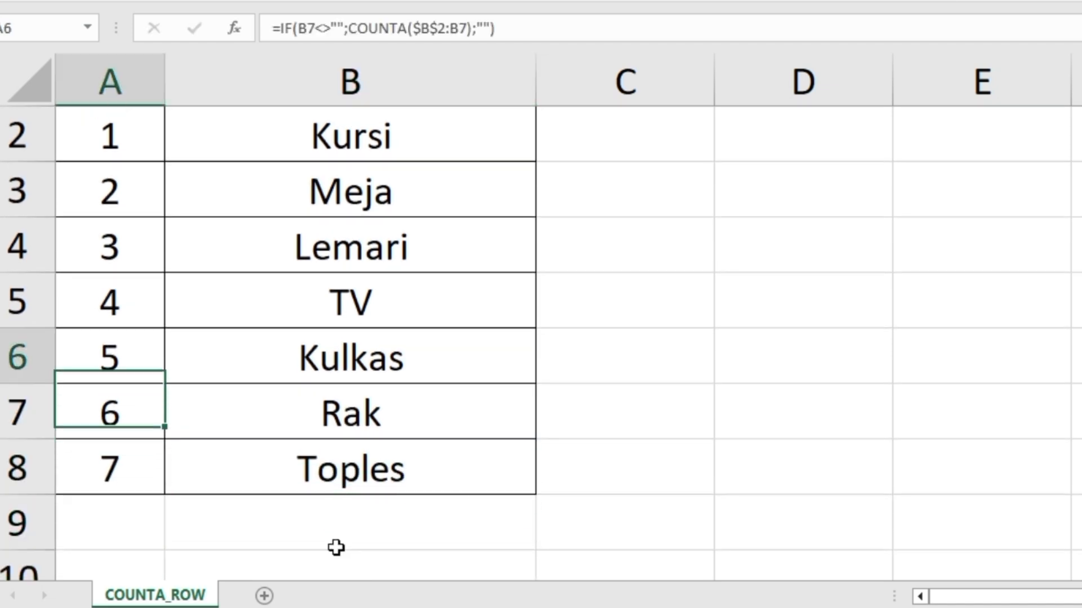
pyautogui.press('Down')
pyautogui.press('Down')
pyautogui.press('Down')
pyautogui.press('Down')
pyautogui.press('Down')
pyautogui.press('Down')
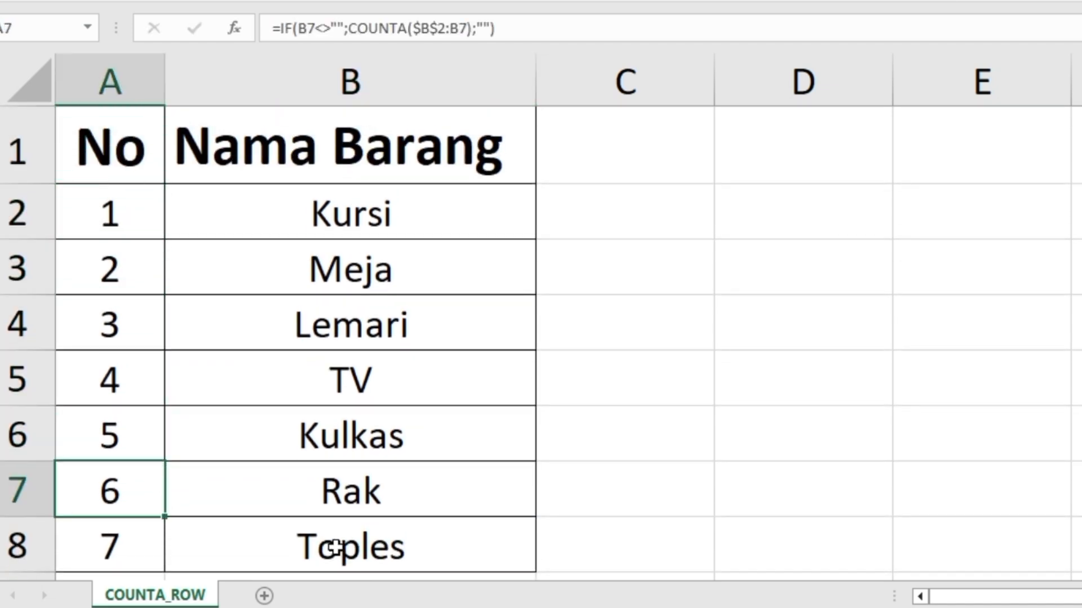
# Step: Try clearing the item names Toples and Rak from B8 and B7, and undo both deletions
pyautogui.click(335, 547)
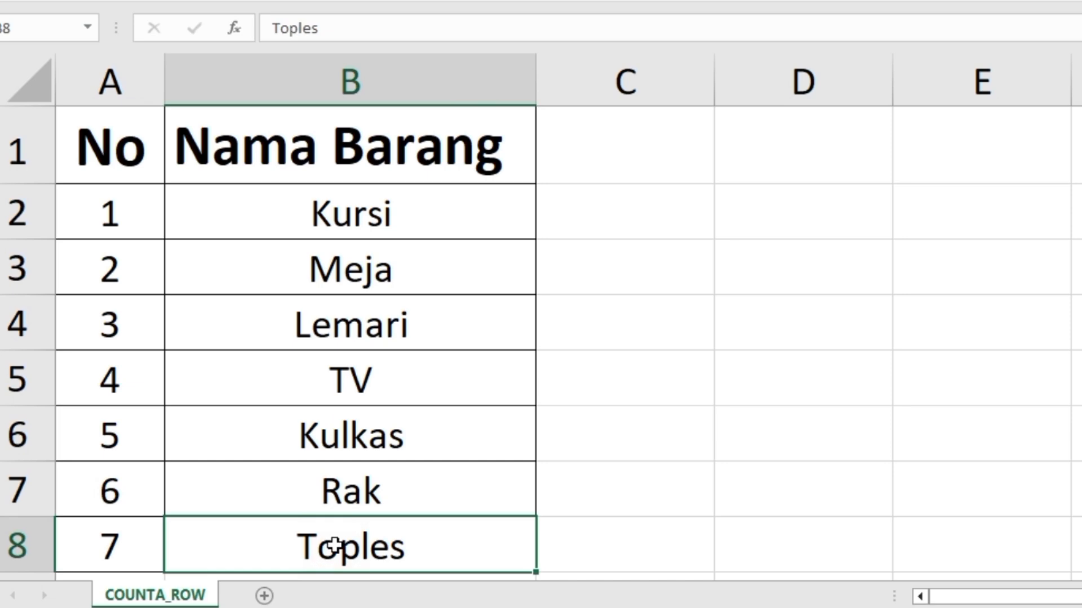
pyautogui.press('Delete')
pyautogui.click(339, 487)
pyautogui.press('Delete')
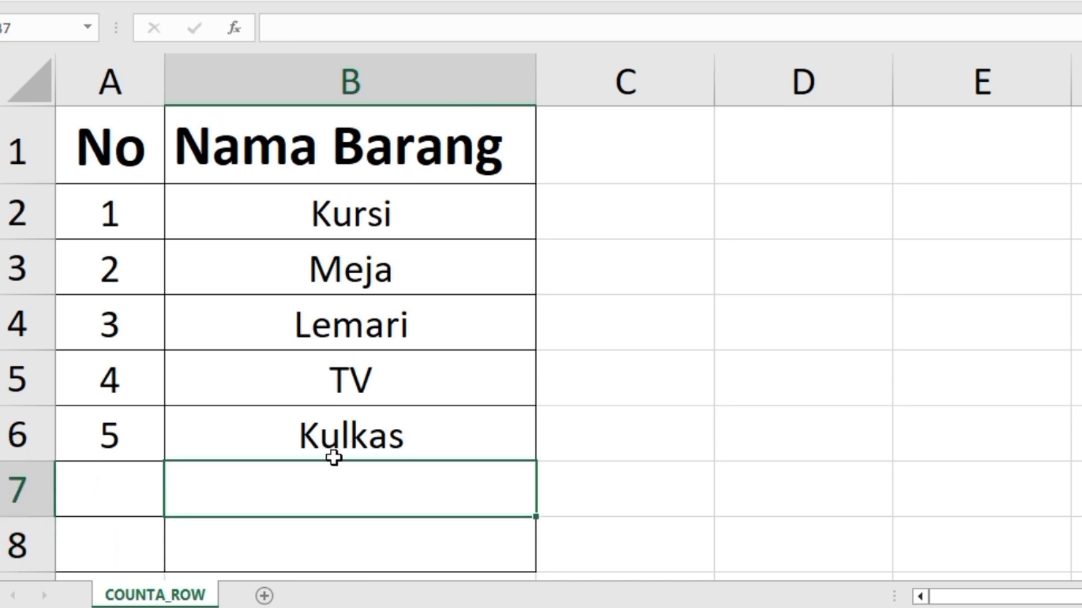
pyautogui.hotkey('ctrl', 'z')
pyautogui.hotkey('ctrl', 'z')
# Step: Delete rows 3 to 5, which hold Meja, Lemari and TV, and check the numbering in A2:A5
pyautogui.click(181, 340)
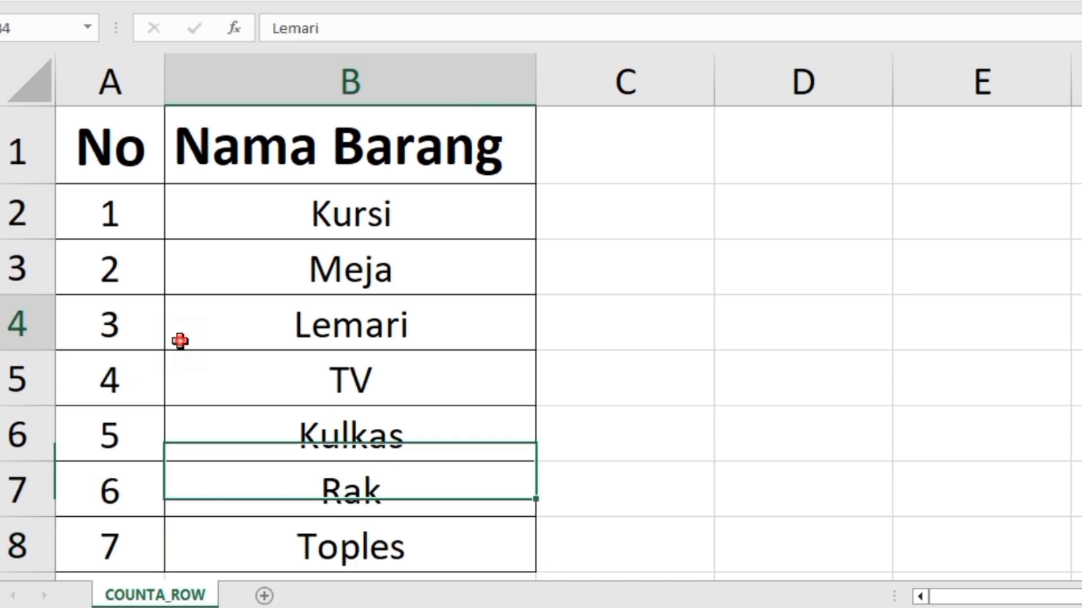
pyautogui.moveTo(17, 267); pyautogui.dragTo(14, 355)
pyautogui.rightClick(16, 330)
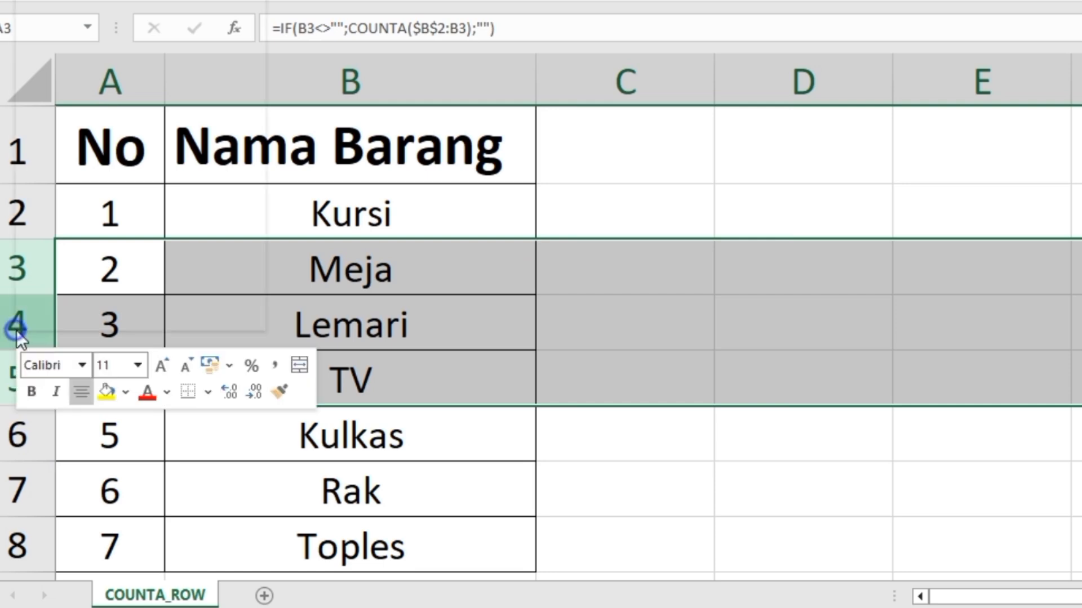
pyautogui.click(118, 177)
pyautogui.click(214, 280)
pyautogui.click(131, 216)
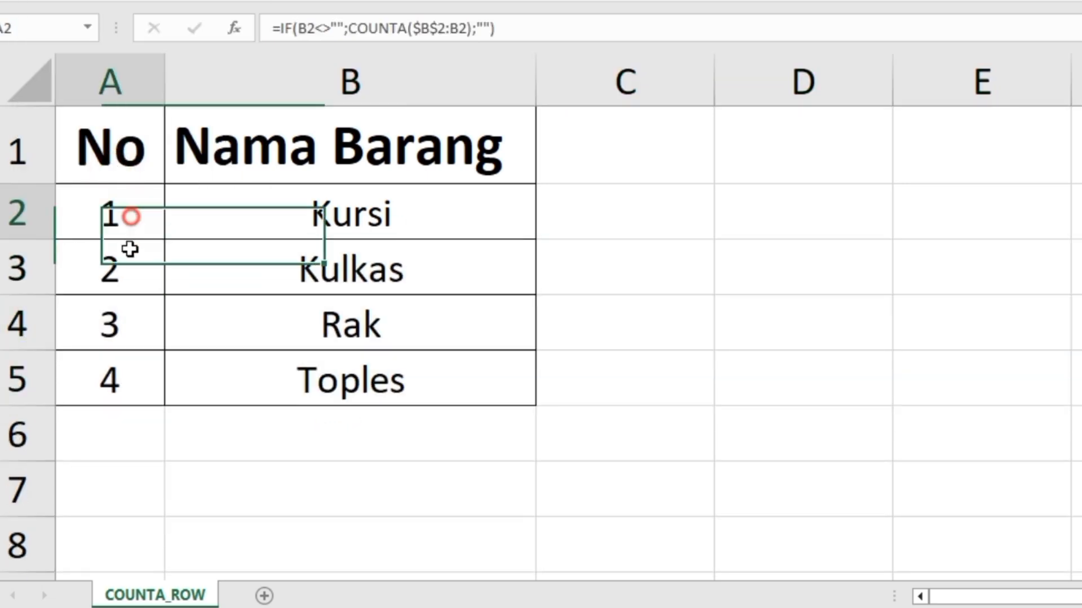
pyautogui.moveTo(163, 237); pyautogui.dragTo(130, 381)
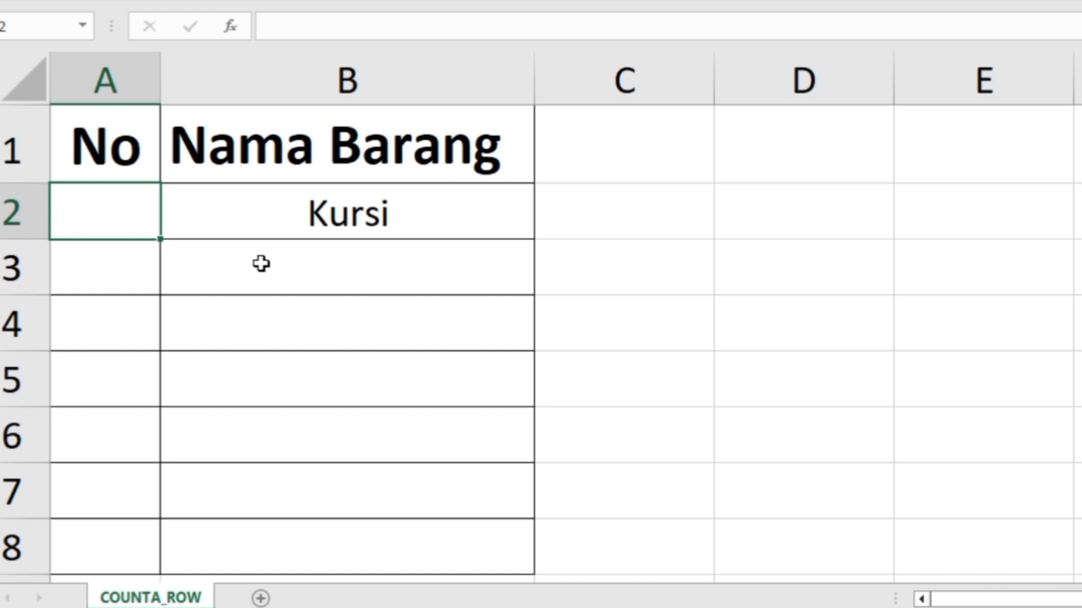
# Step: Begin a formula in A2 with the IF function and the logical test B2<>""
pyautogui.click(321, 26)
pyautogui.write('=if(')
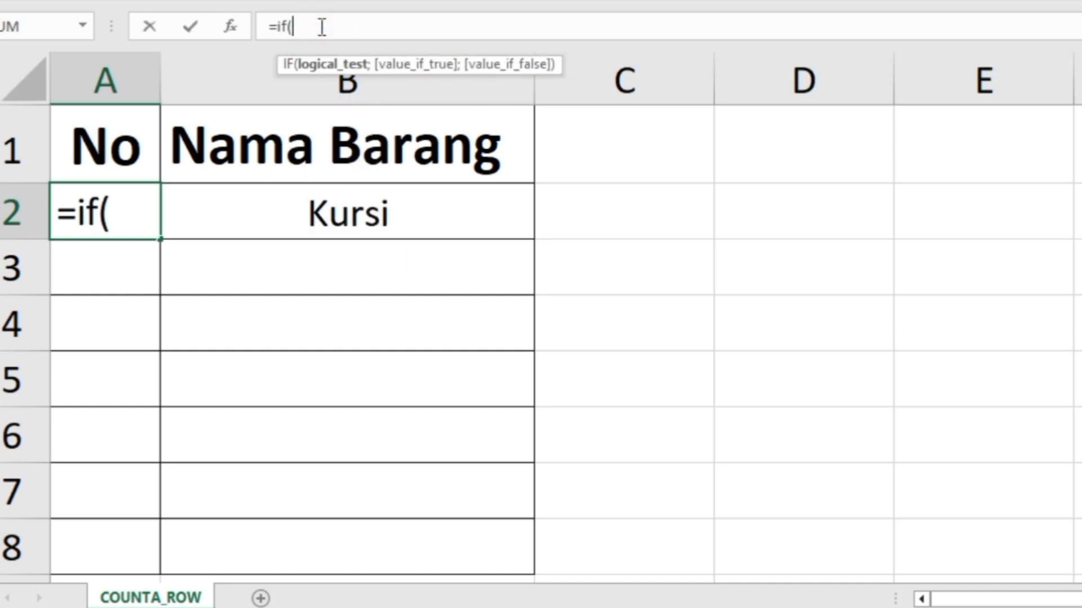
pyautogui.click(314, 210)
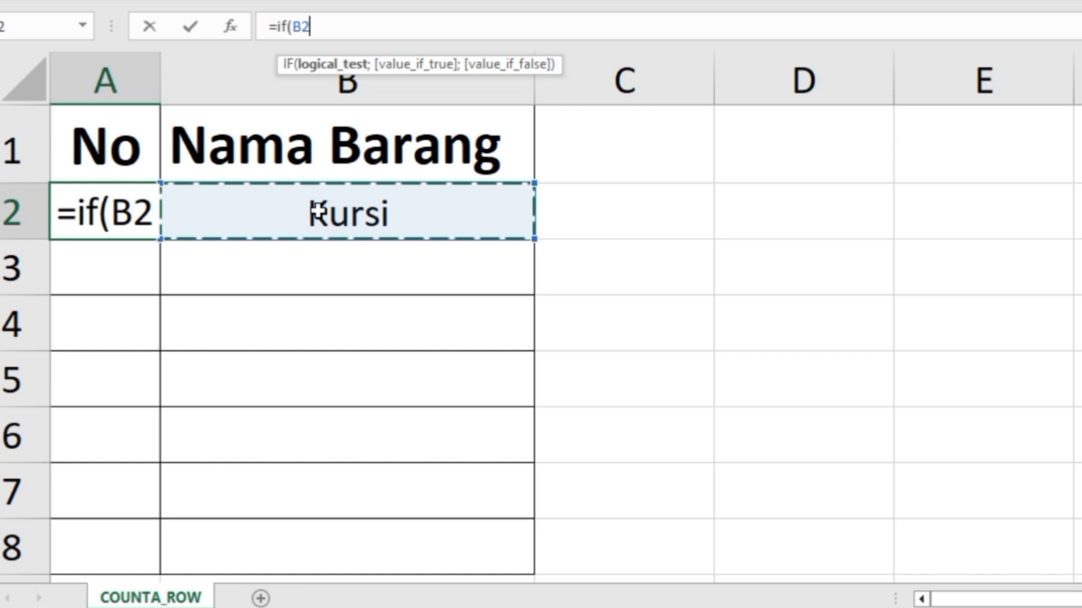
pyautogui.write('<>""')
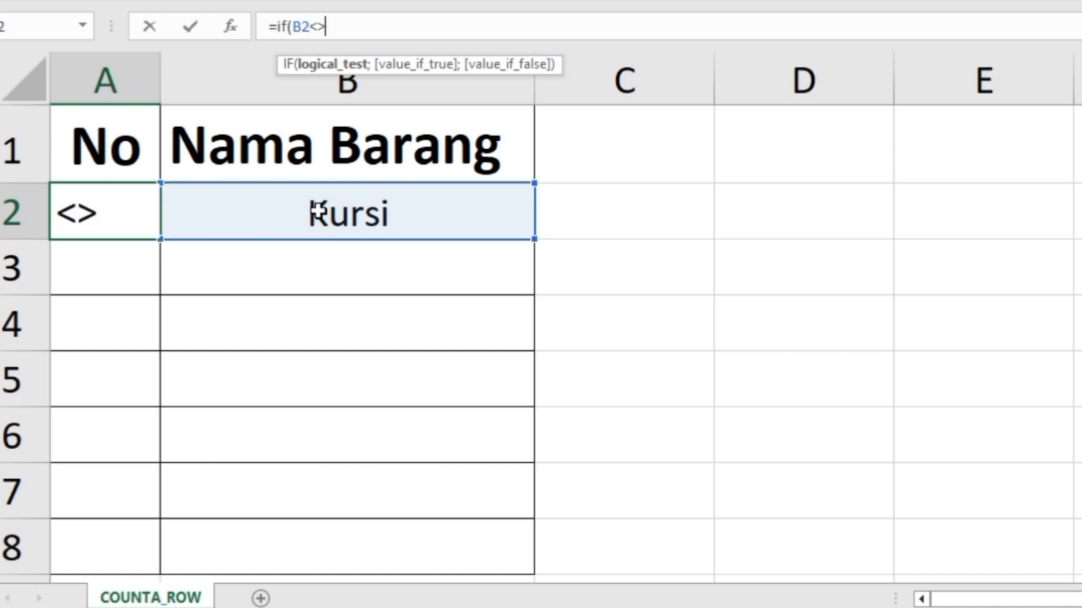
pyautogui.click(310, 26)
pyautogui.moveTo(319, 26); pyautogui.dragTo(349, 24)
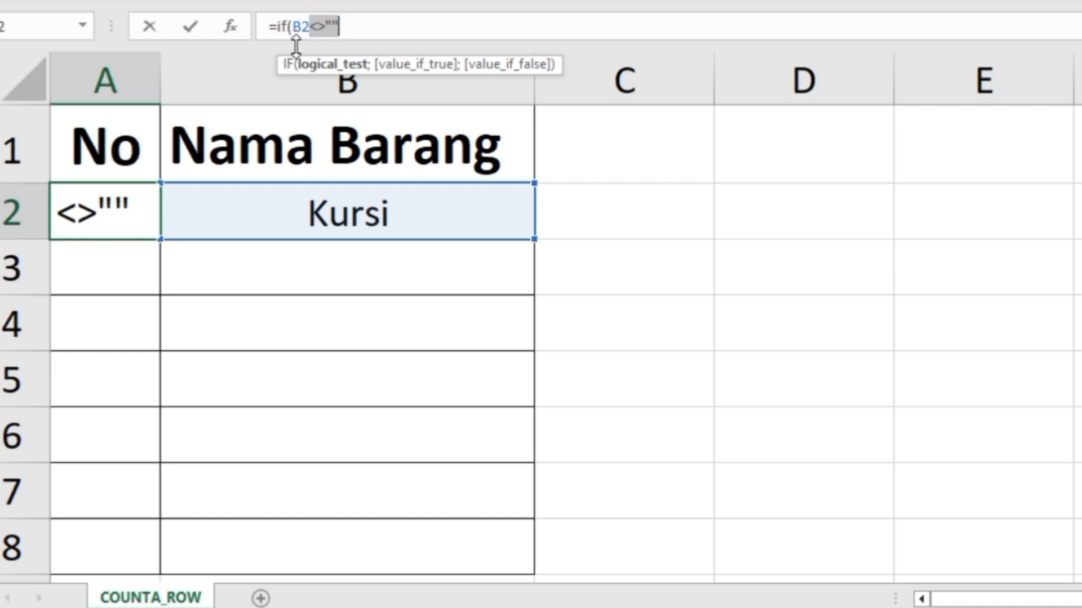
pyautogui.click(342, 25)
pyautogui.write(';')
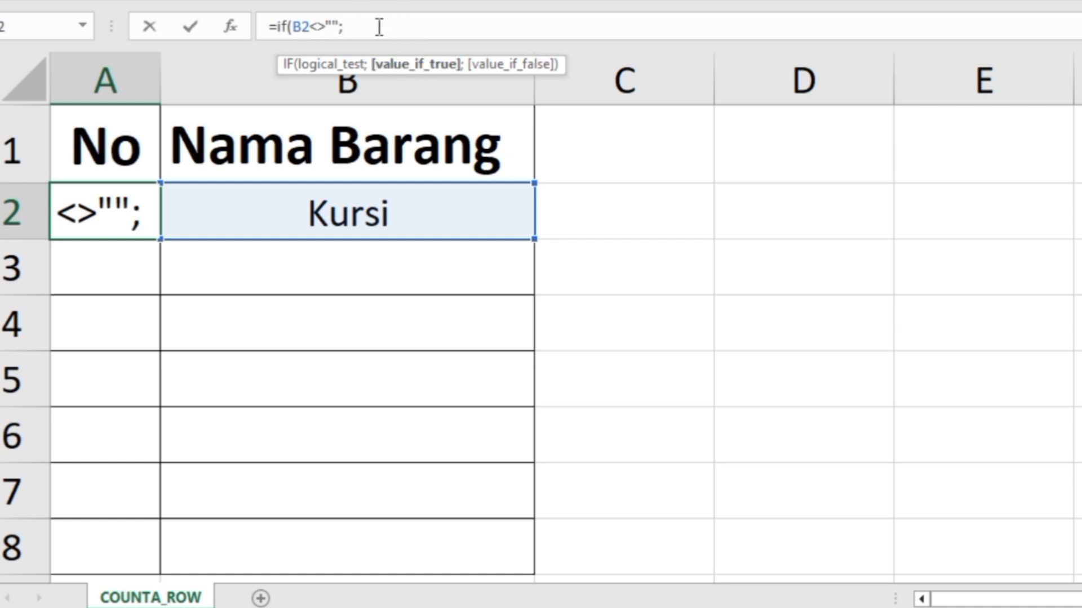
# Step: Add COUNTA over $B$2:B2 as the value if true, with the first reference made absolute
pyautogui.write('count')
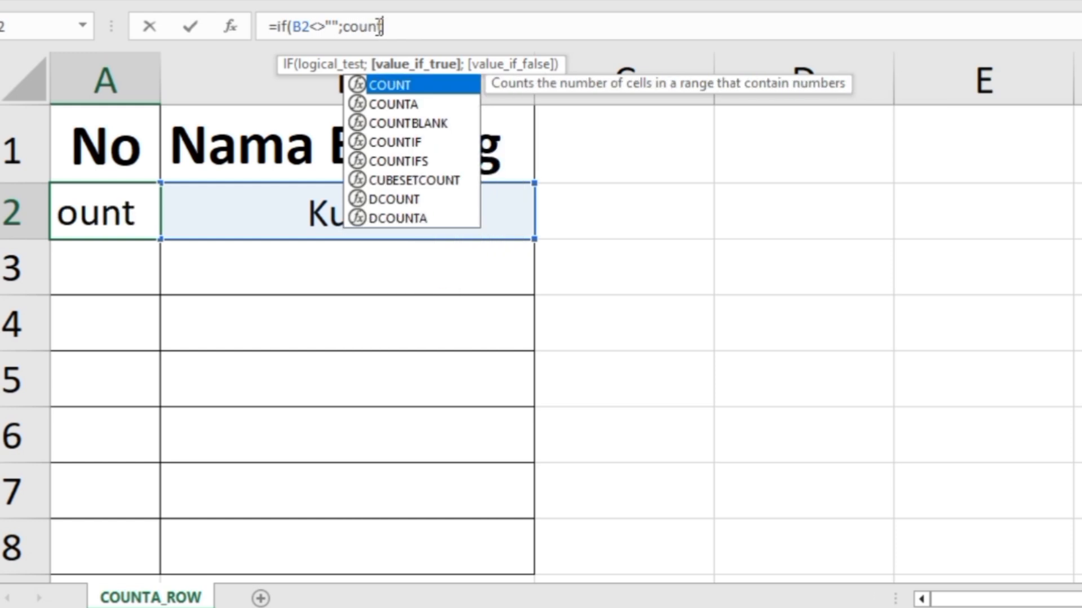
pyautogui.write('a(')
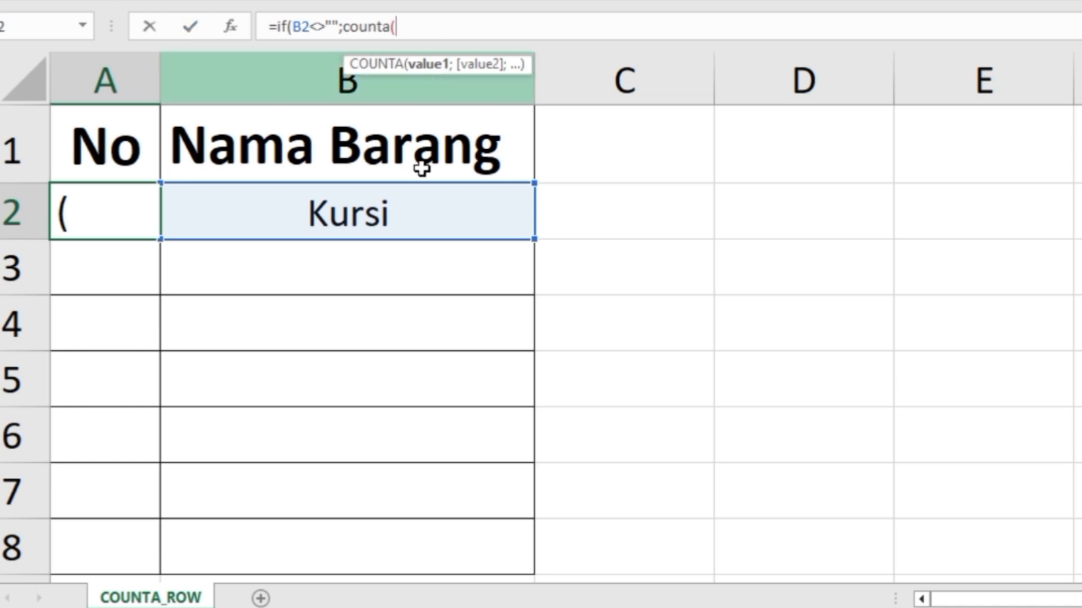
pyautogui.click(429, 213)
pyautogui.write(':B2')
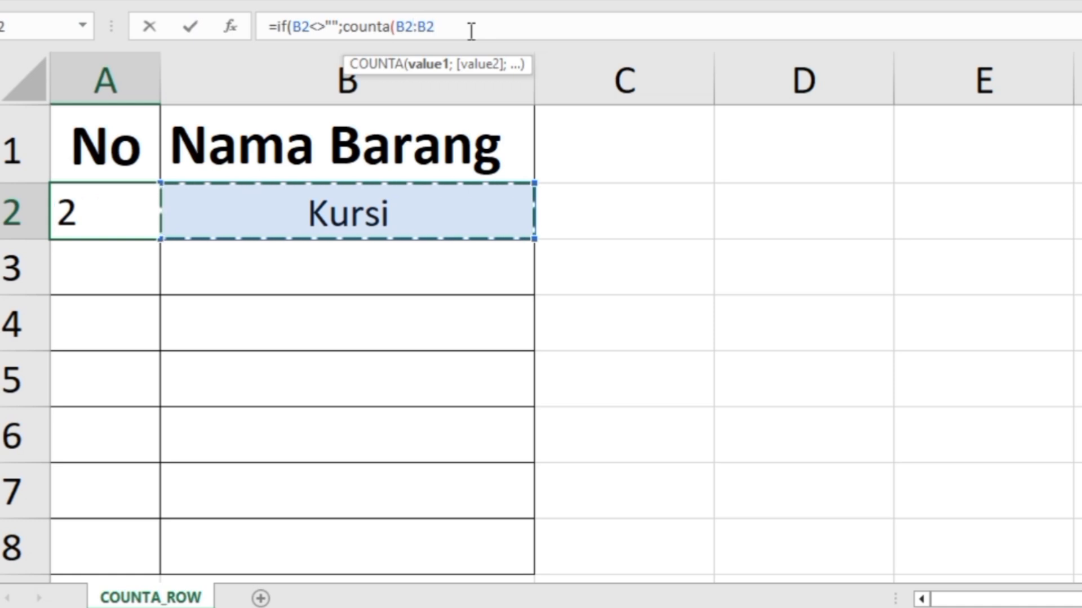
pyautogui.doubleClick(403, 26)
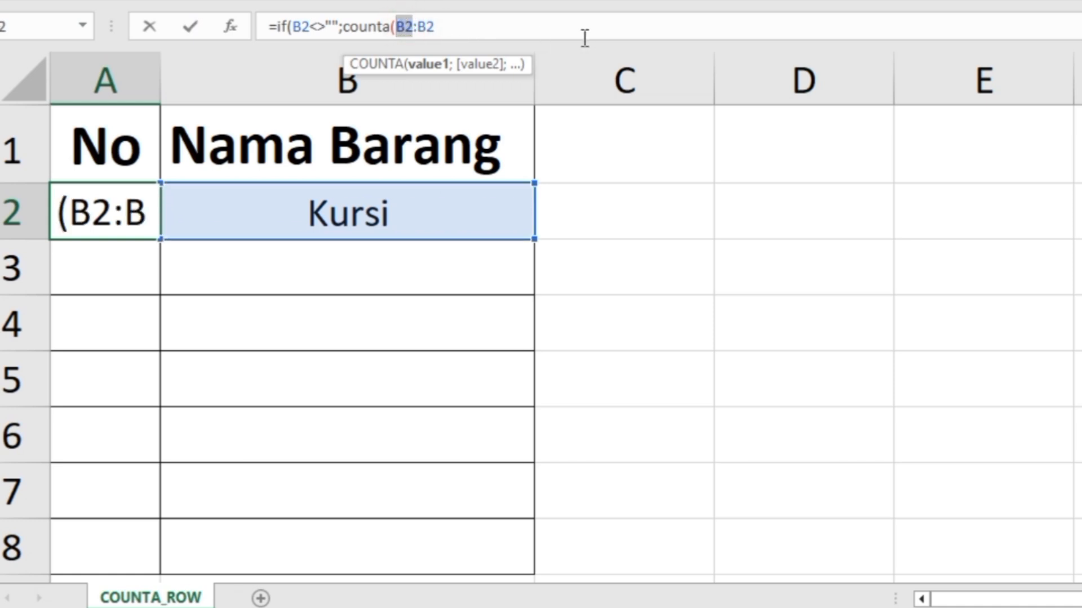
pyautogui.press('F4')
pyautogui.click(472, 26)
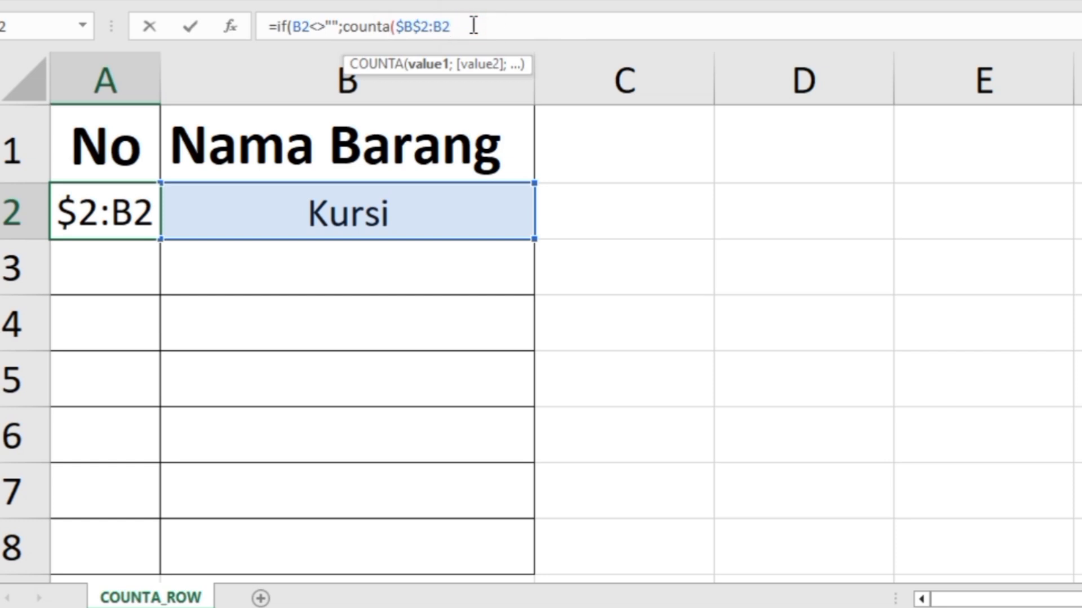
pyautogui.write(')')
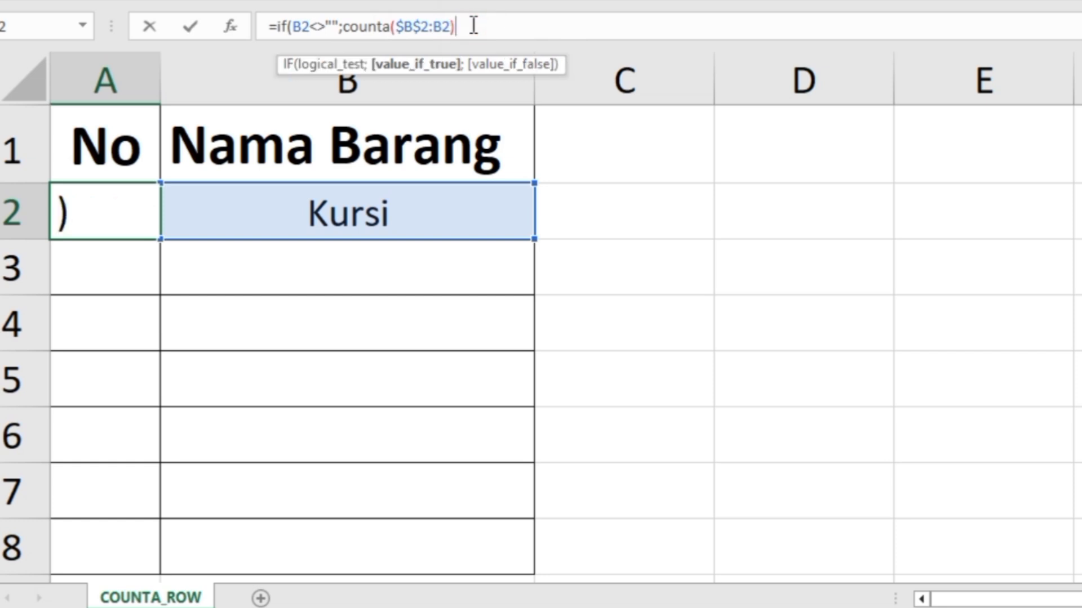
# Step: Complete the formula with the empty string "" as the value if false, review its arguments and enter it in A2
pyautogui.write(';')
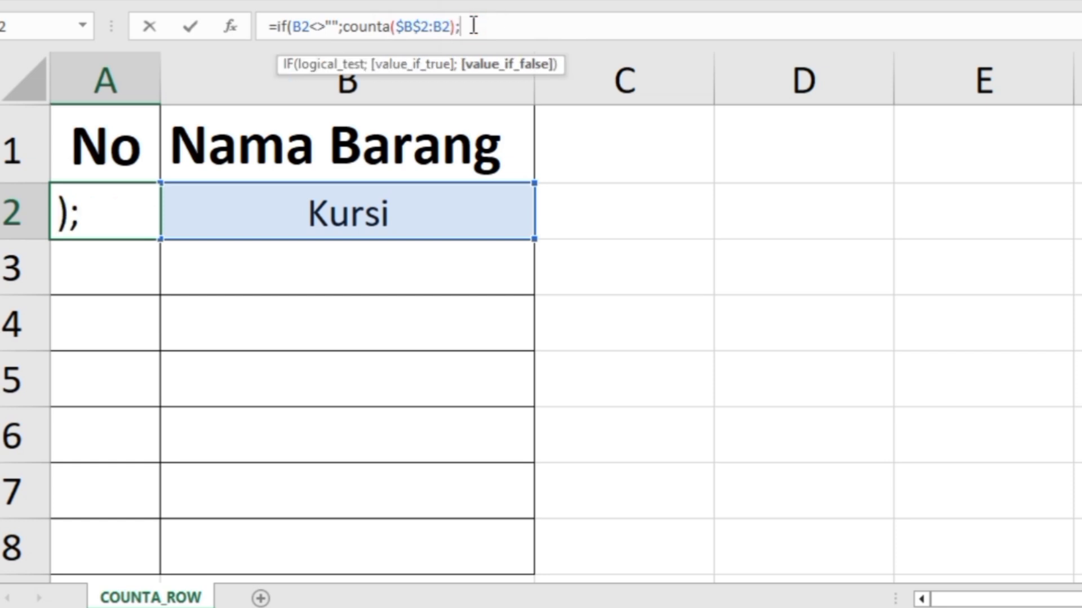
pyautogui.write('""')
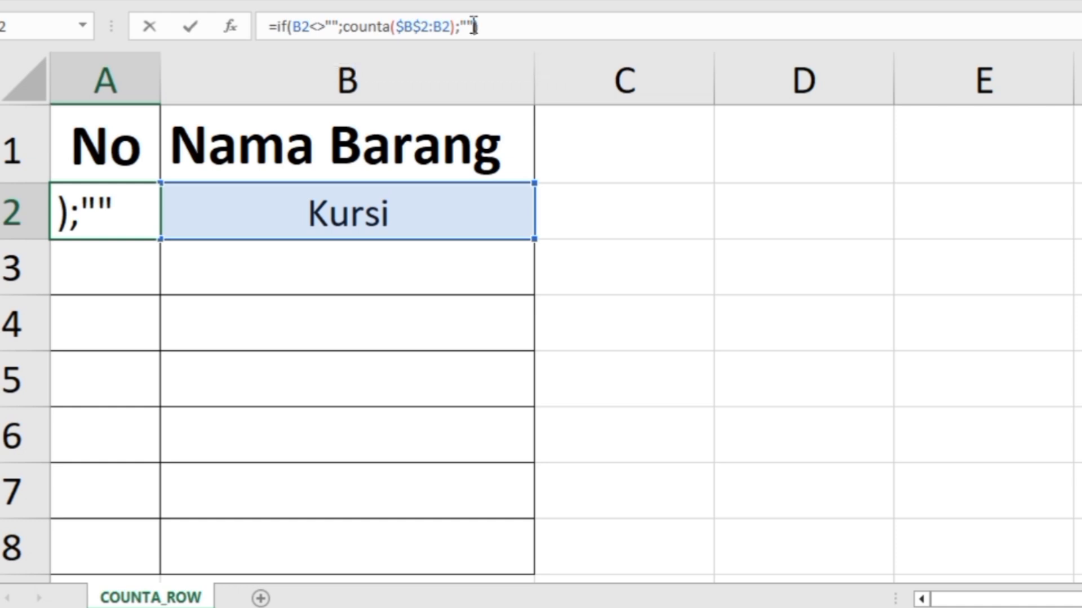
pyautogui.write(')')
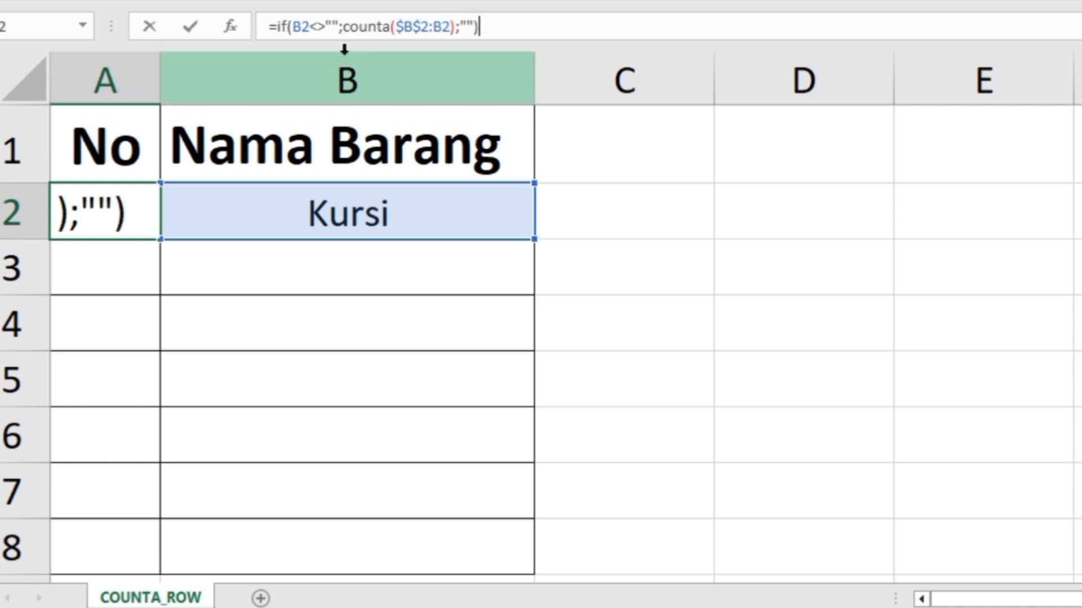
pyautogui.moveTo(517, 26); pyautogui.dragTo(279, 27)
pyautogui.click(301, 26)
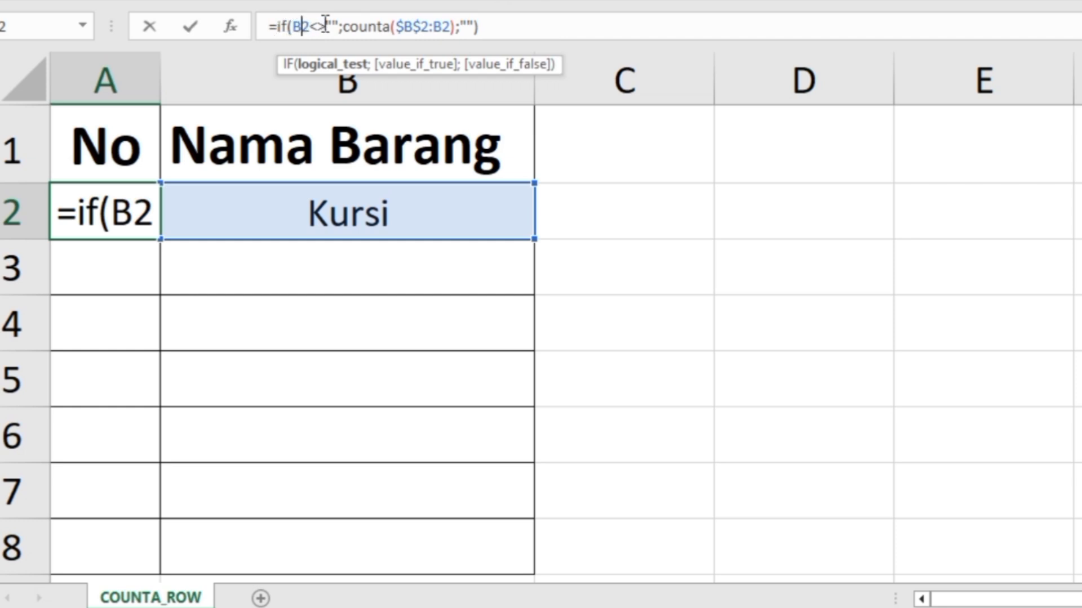
pyautogui.moveTo(338, 26); pyautogui.dragTo(292, 27)
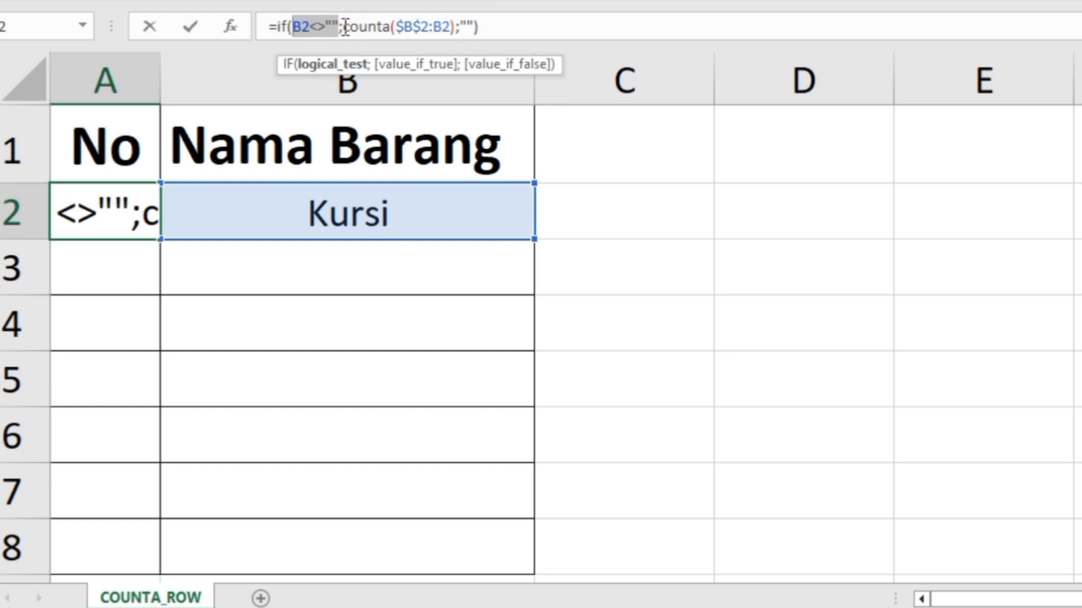
pyautogui.moveTo(344, 26); pyautogui.dragTo(461, 33)
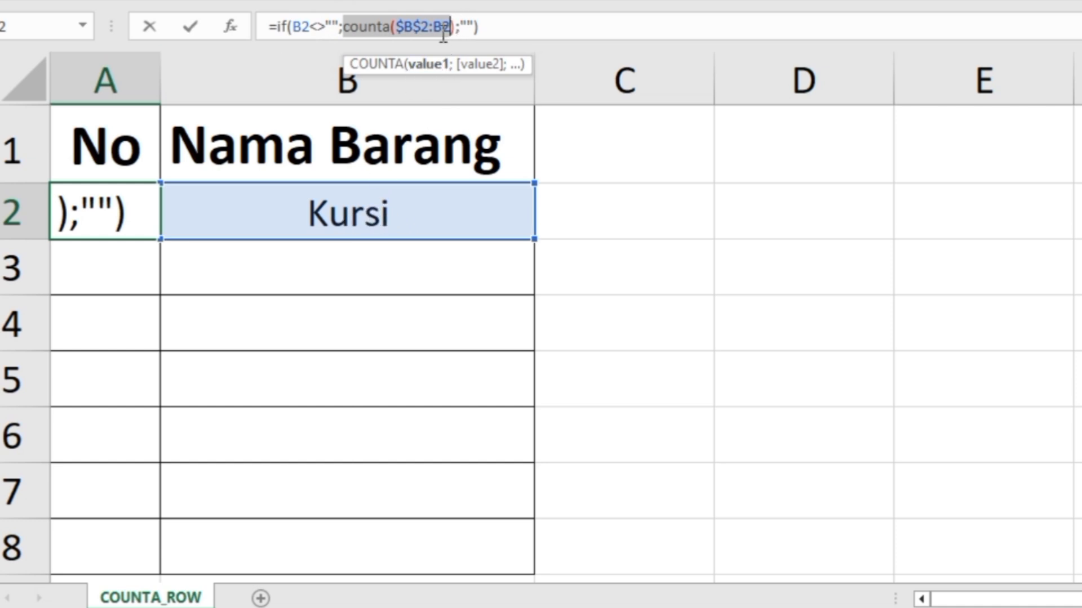
pyautogui.moveTo(457, 27); pyautogui.dragTo(471, 25)
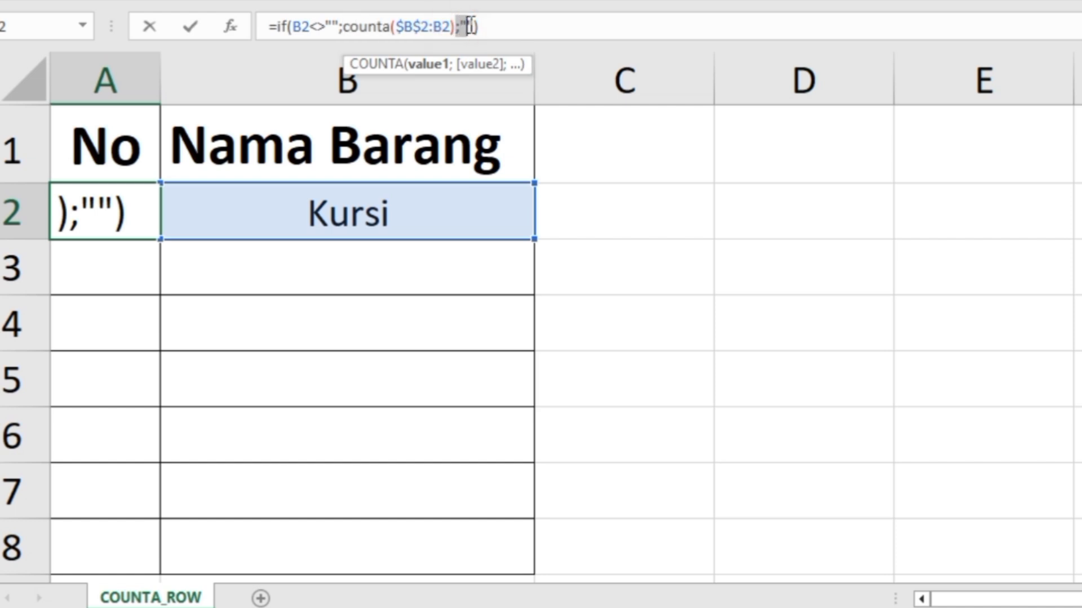
pyautogui.click(468, 26)
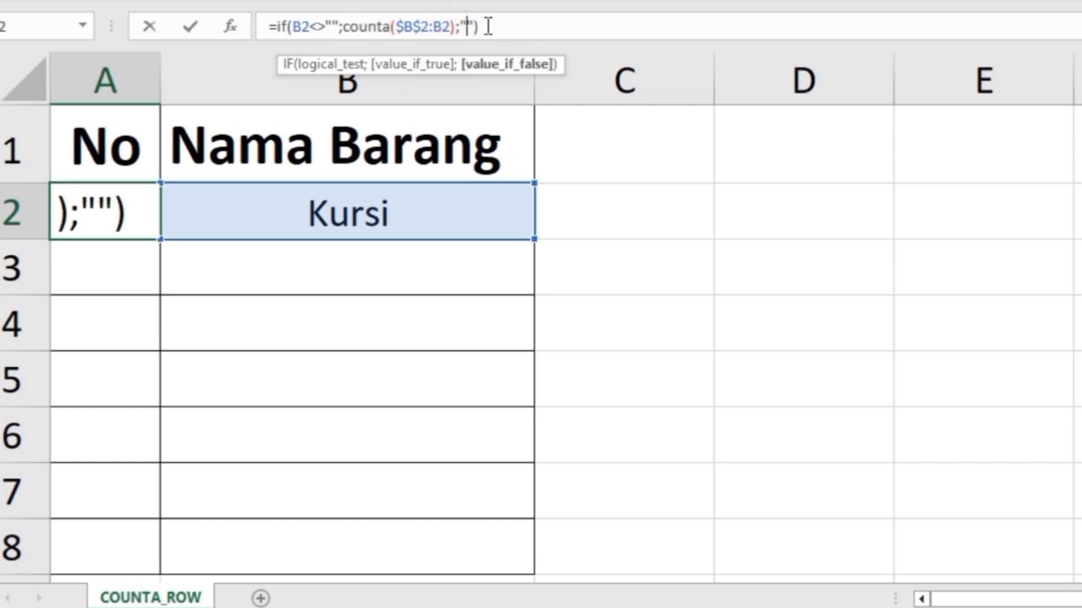
pyautogui.press('Return')
pyautogui.click(119, 214)
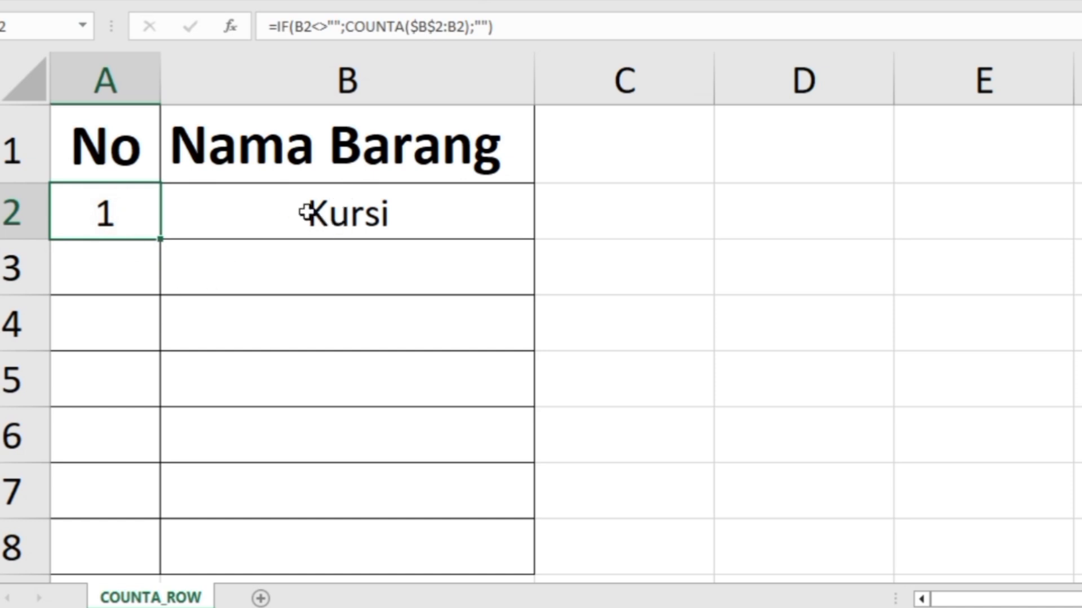
# Step: Examine the COUNTA range in A2's formula against the item name in B2
pyautogui.click(341, 207)
pyautogui.click(133, 211)
pyautogui.click(413, 26)
pyautogui.doubleClick(425, 27)
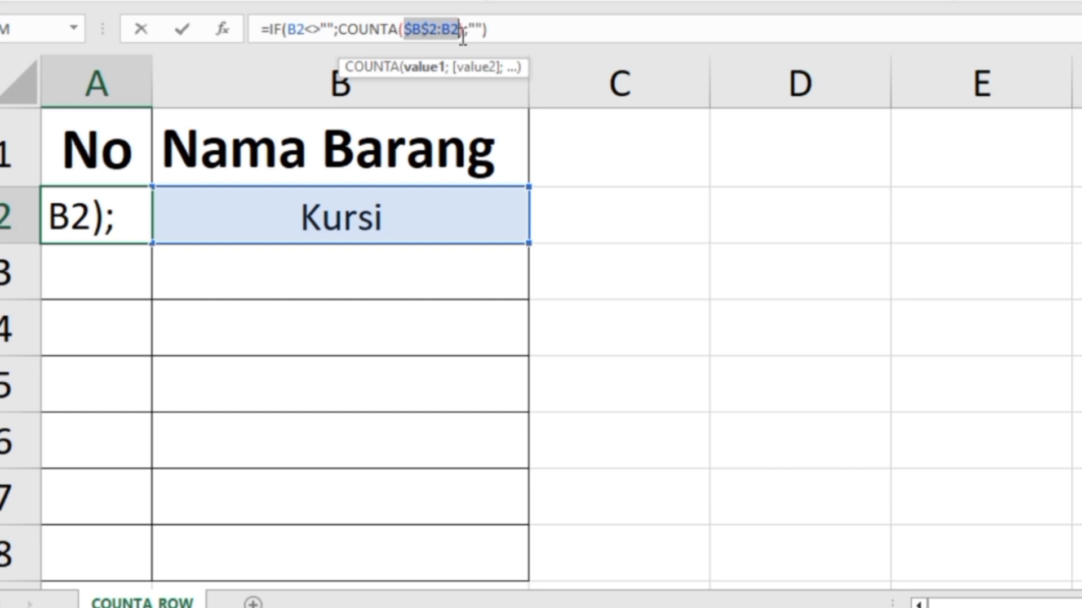
pyautogui.press('Return')
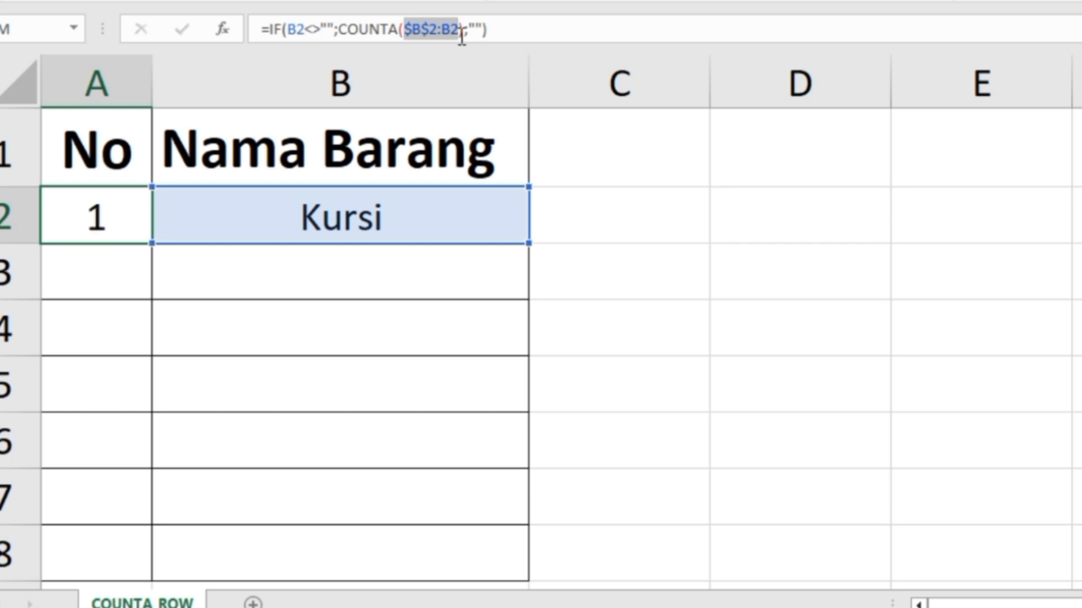
pyautogui.click(375, 213)
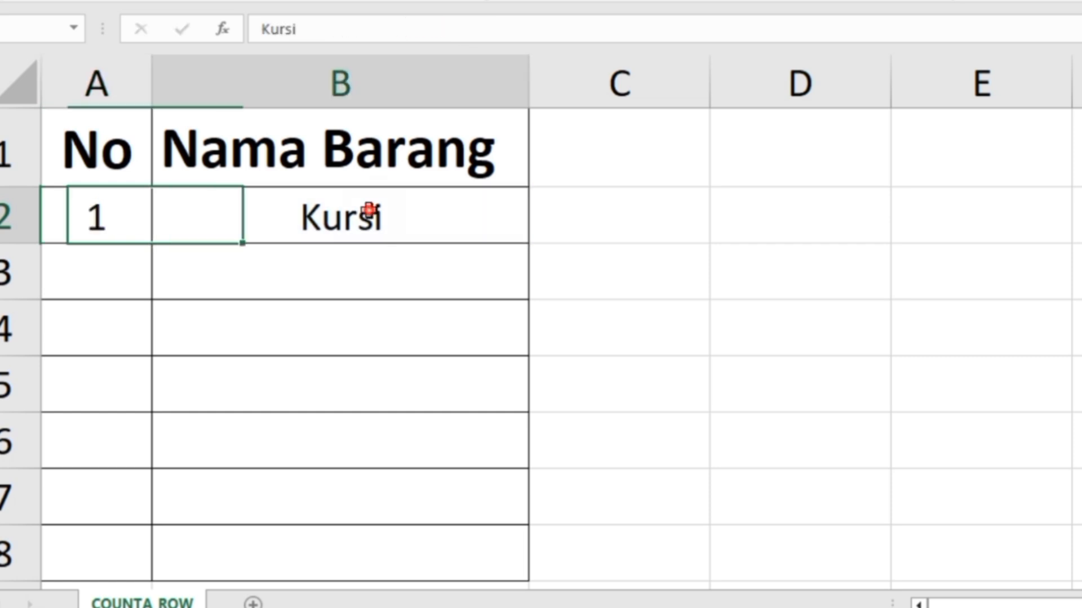
# Step: Copy the numbering formula from A2 down to A3 and inspect the COUNTA range in A3's formula
pyautogui.click(96, 213)
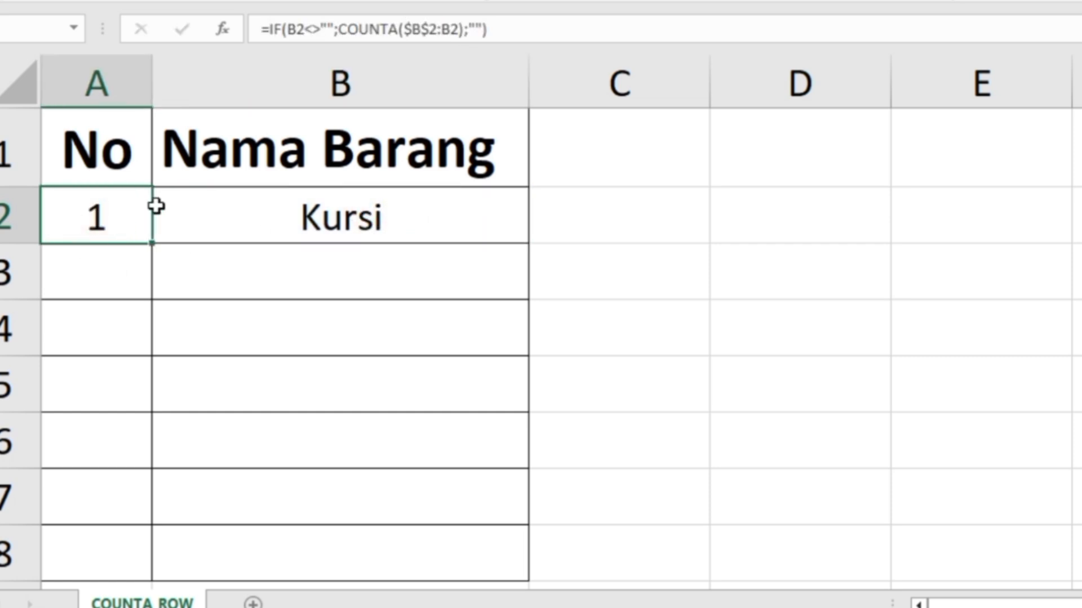
pyautogui.moveTo(151, 244); pyautogui.dragTo(147, 288)
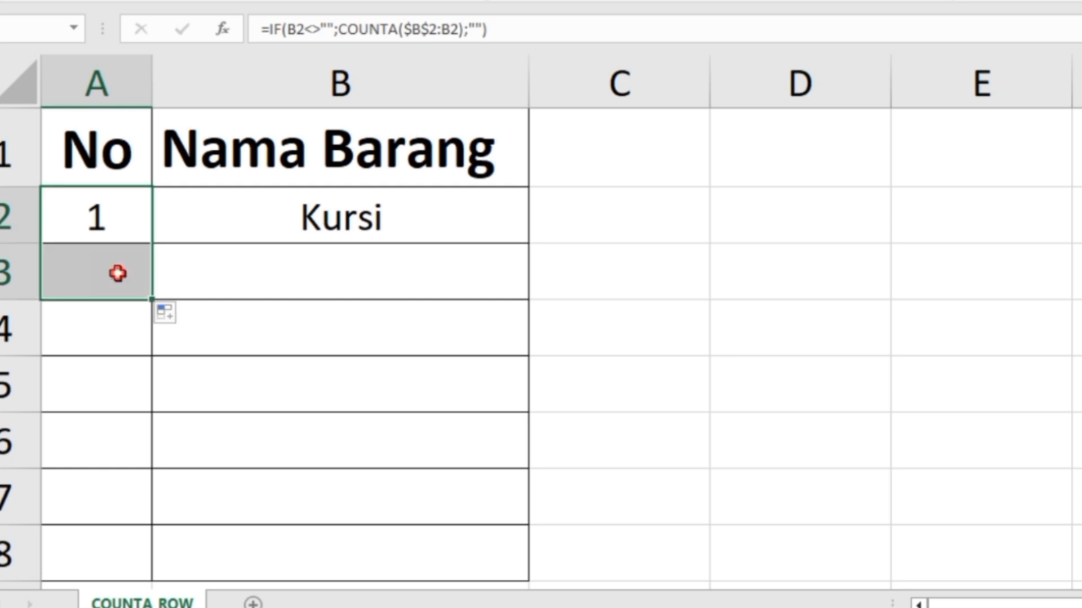
pyautogui.click(114, 270)
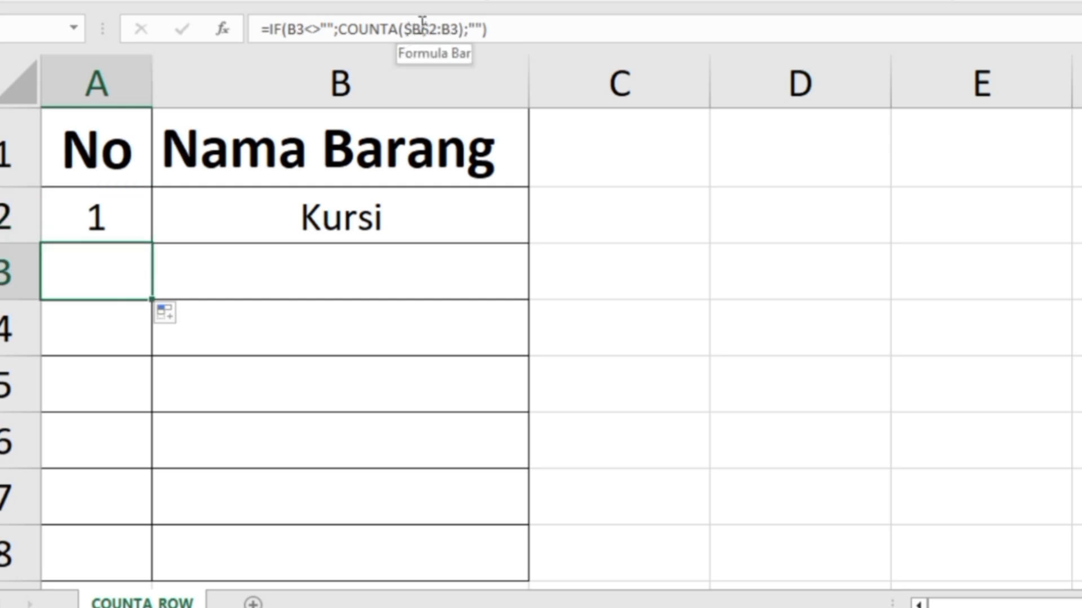
pyautogui.moveTo(415, 30); pyautogui.dragTo(446, 30)
pyautogui.press('Escape')
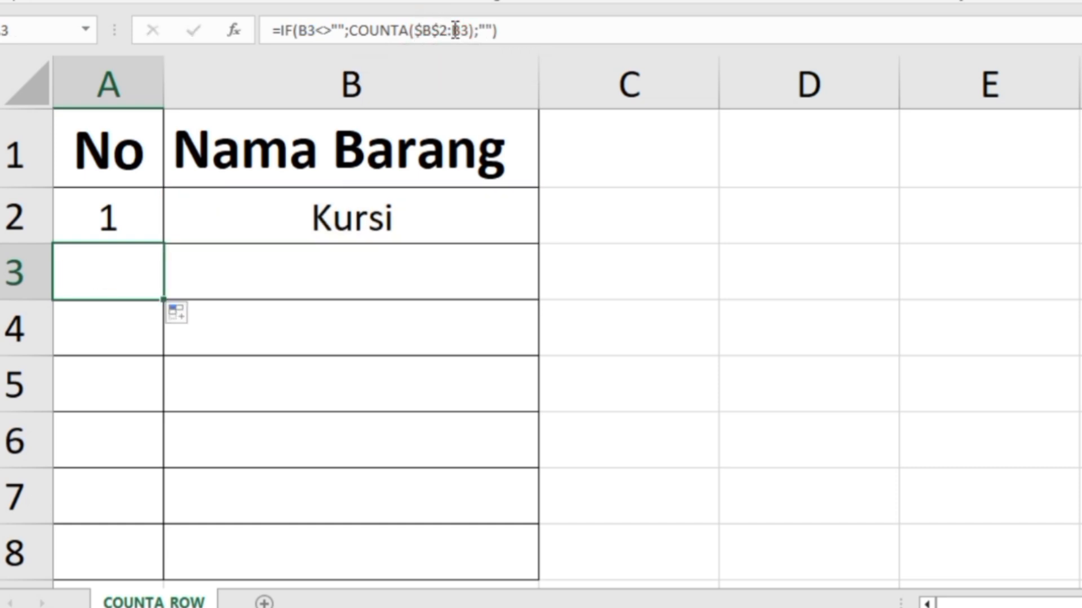
# Step: Copy the numbering formula from A3 down to A8 and check the copied formulas in A7, A8 and A3
pyautogui.click(455, 29)
pyautogui.click(460, 29)
pyautogui.press('Escape')
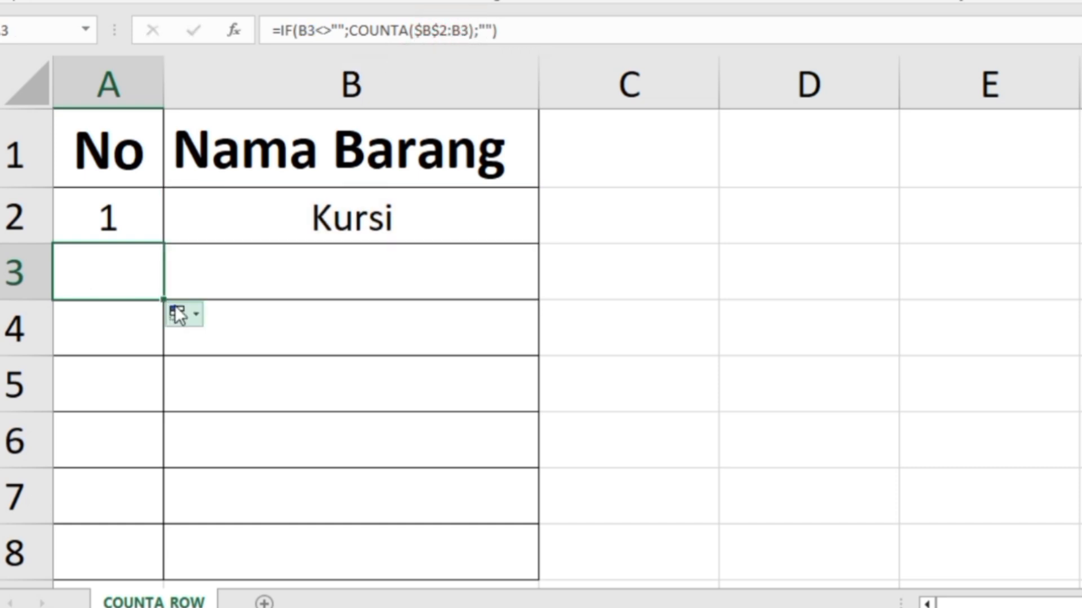
pyautogui.moveTo(164, 300); pyautogui.dragTo(143, 563)
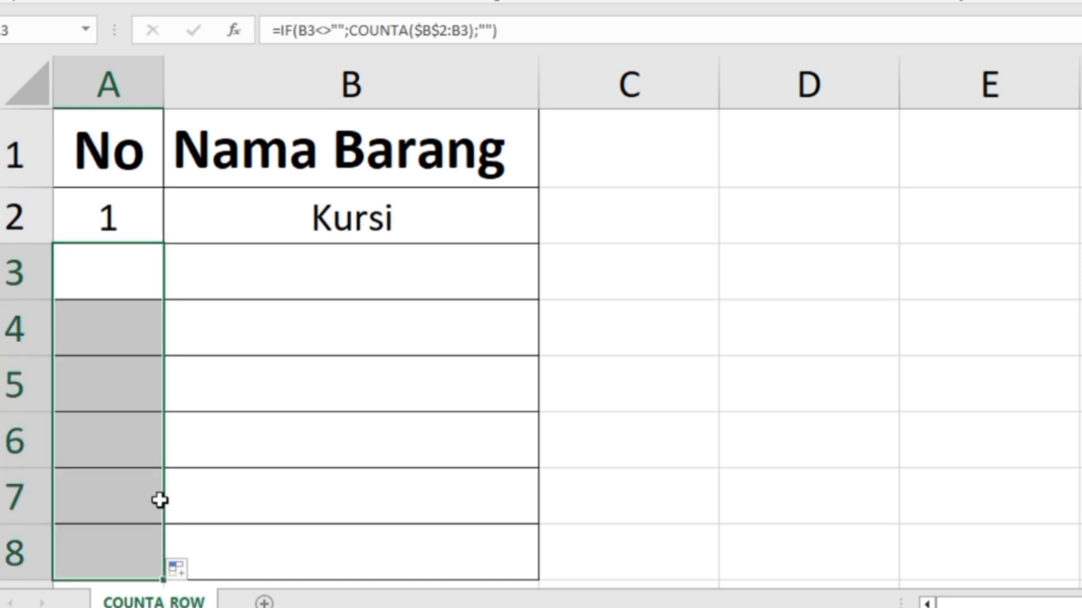
pyautogui.click(111, 491)
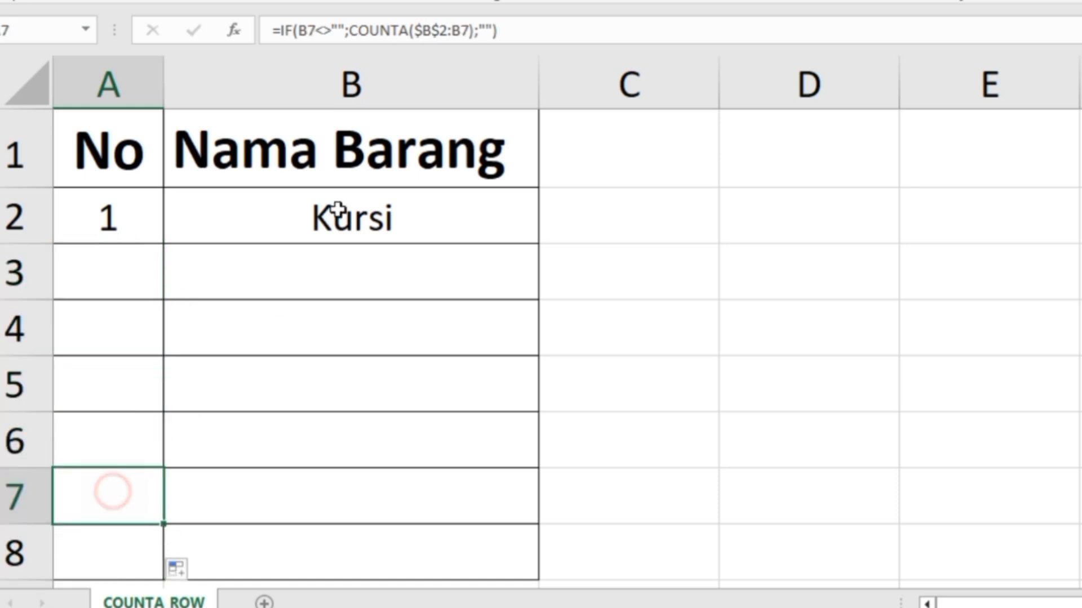
pyautogui.click(125, 550)
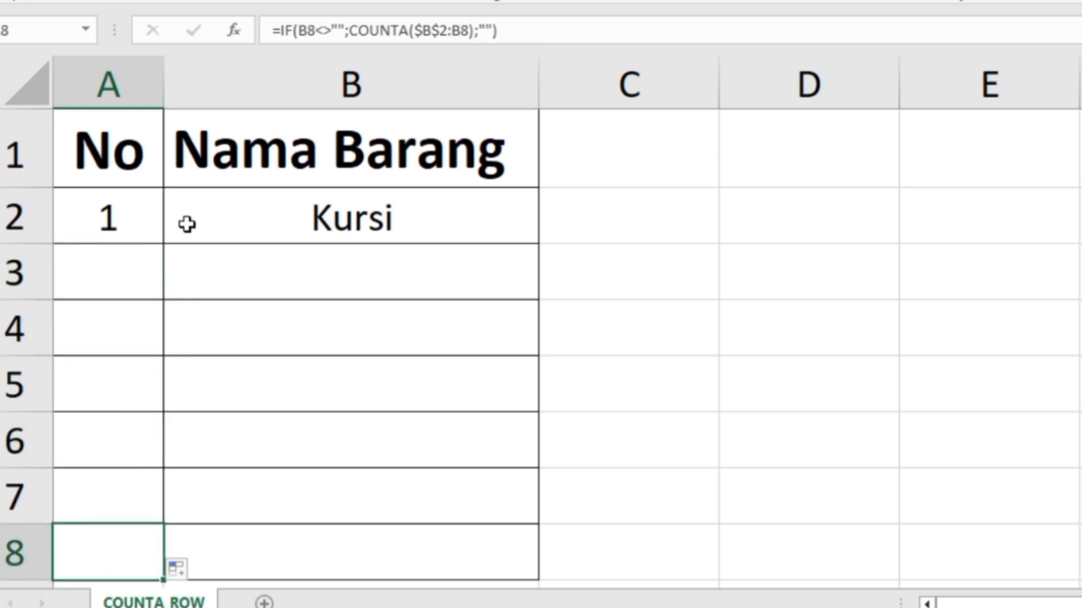
pyautogui.click(137, 274)
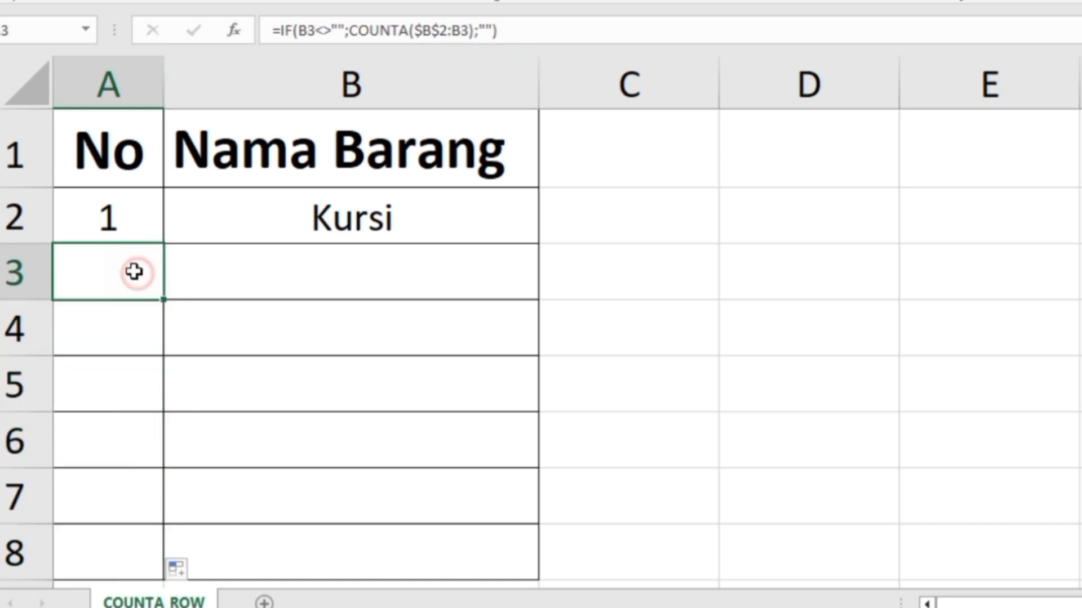
# Step: Examine the No cells below A2 against the empty item cells, and the "" value if false in A3's formula
pyautogui.click(114, 218)
pyautogui.moveTo(164, 244); pyautogui.dragTo(172, 575)
pyautogui.click(158, 250)
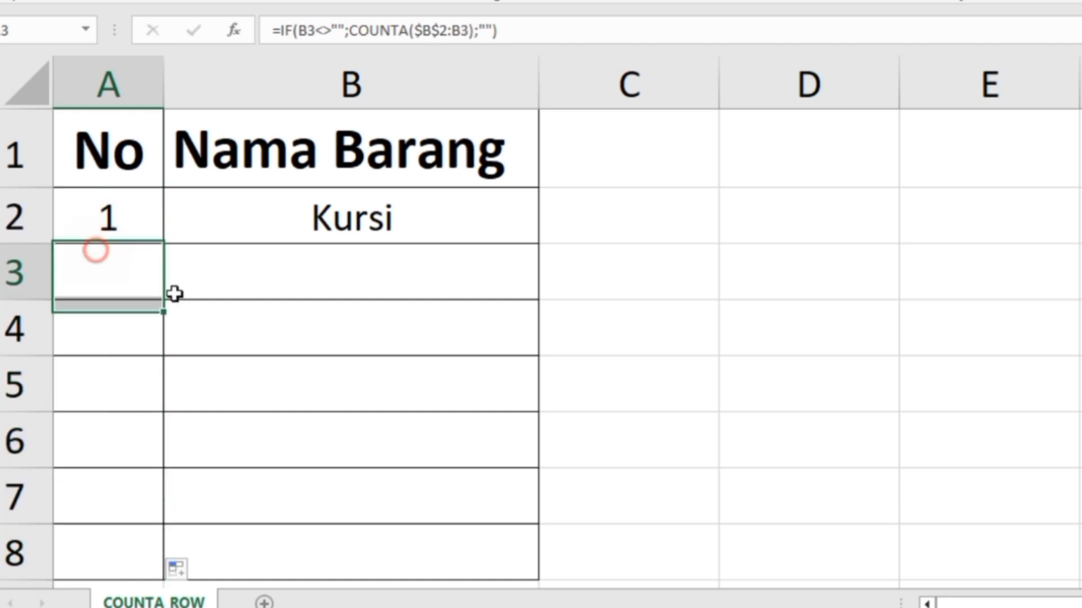
pyautogui.click(288, 259)
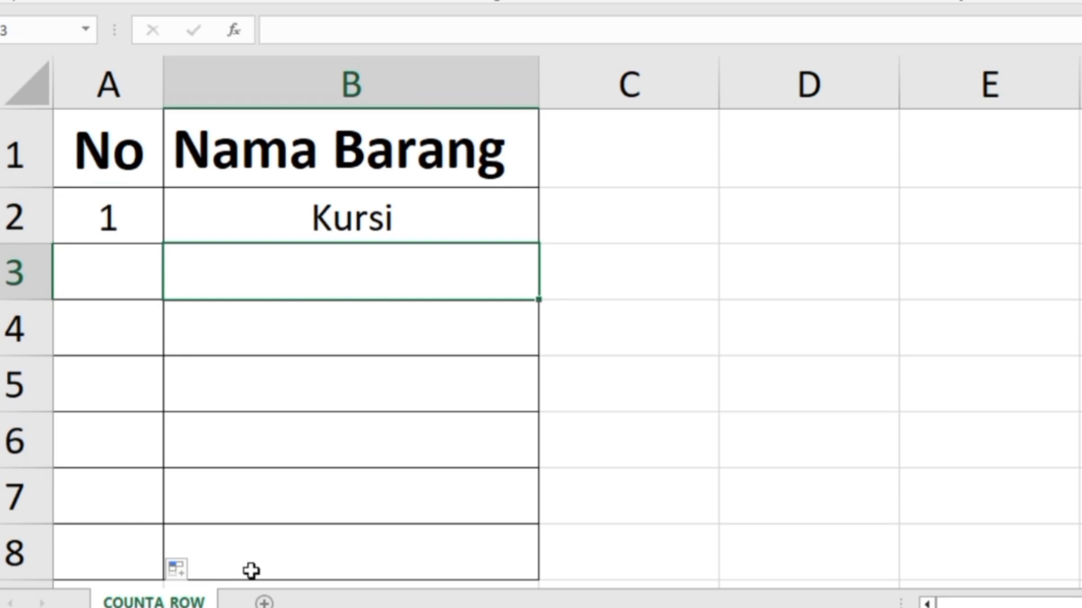
pyautogui.click(123, 273)
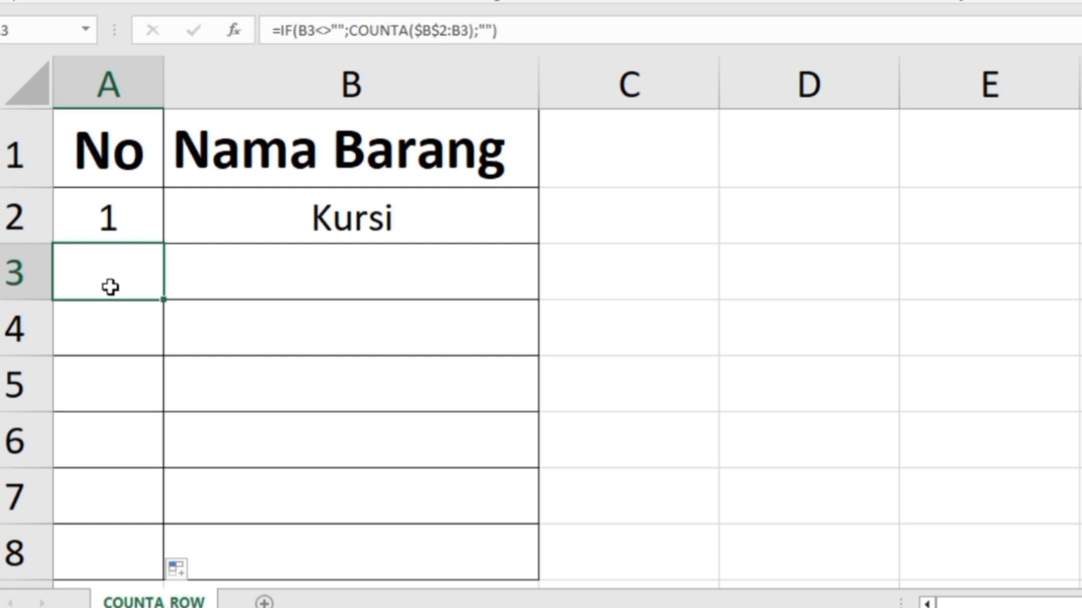
pyautogui.click(479, 31)
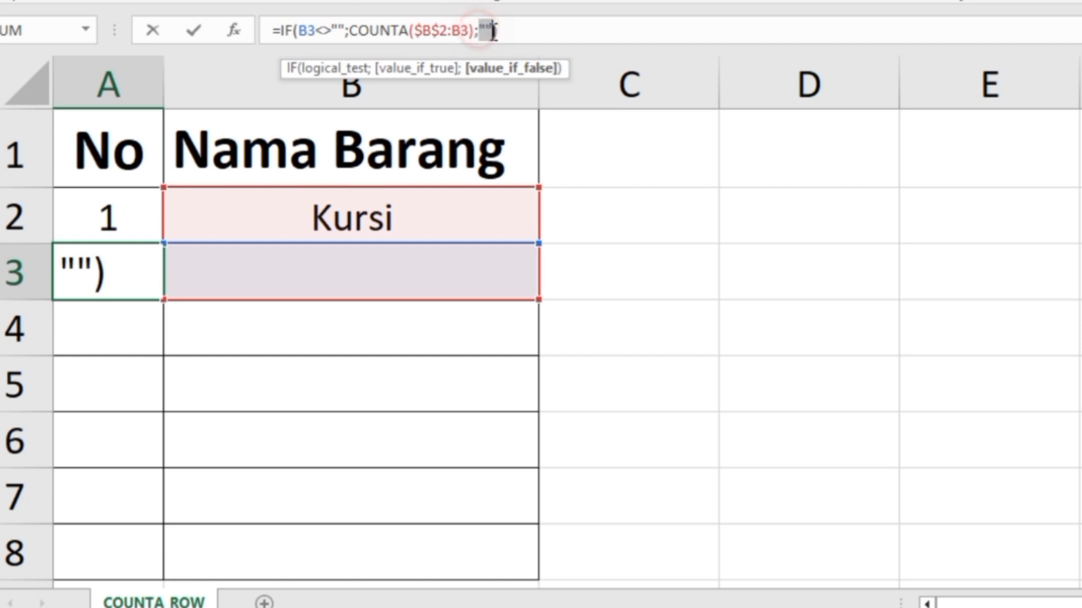
pyautogui.hotkey('ctrl', 'Return')
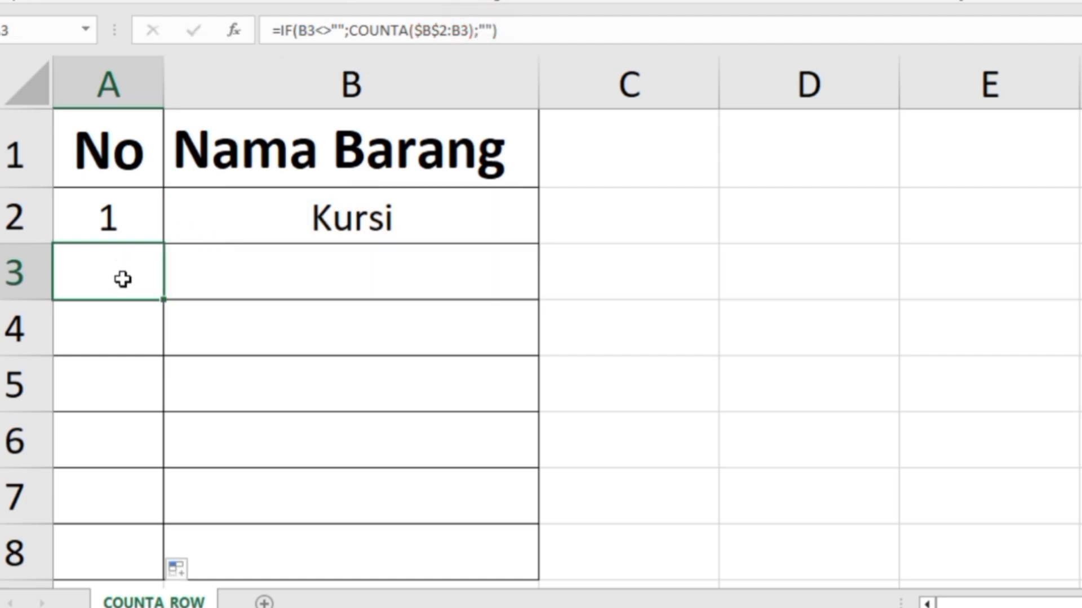
# Step: Enter the item names TV in B3 and Lemari in B4, and check the row numbers in A2 to A4
pyautogui.click(317, 277)
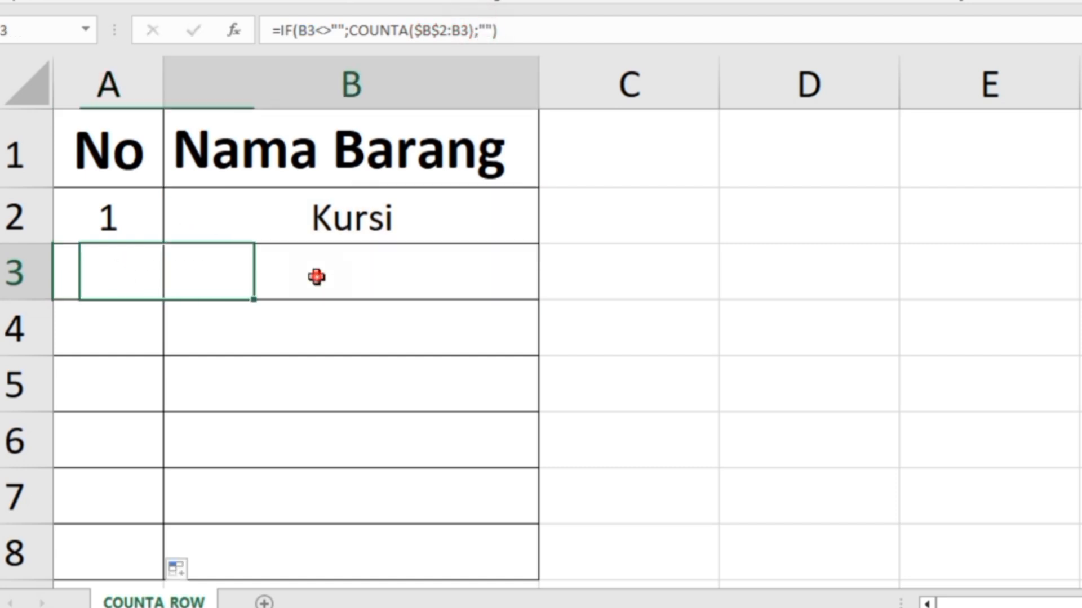
pyautogui.write('TV')
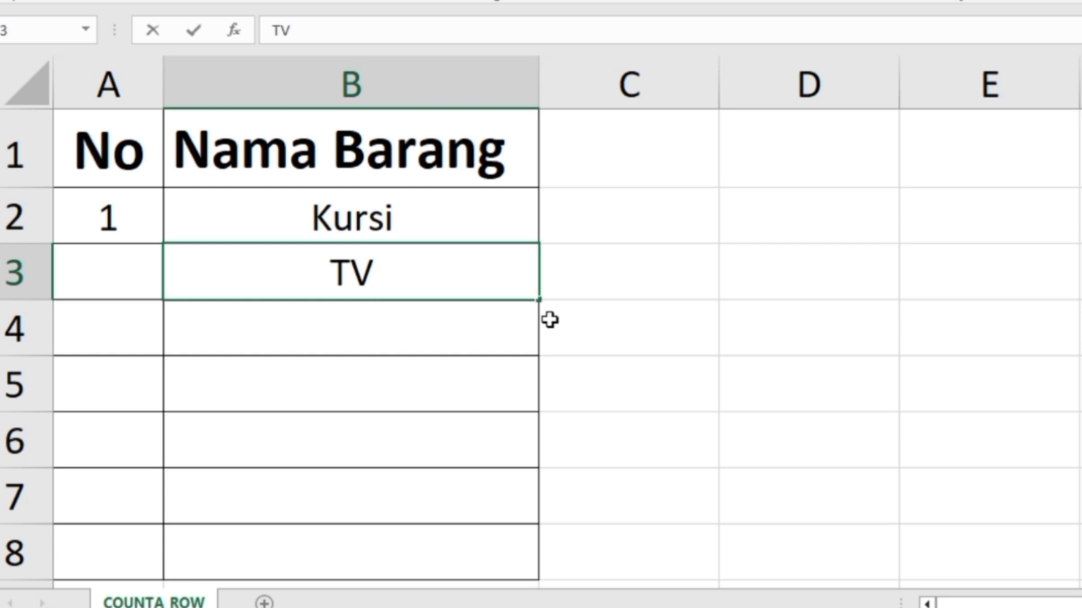
pyautogui.press('Return')
pyautogui.write('Lemari')
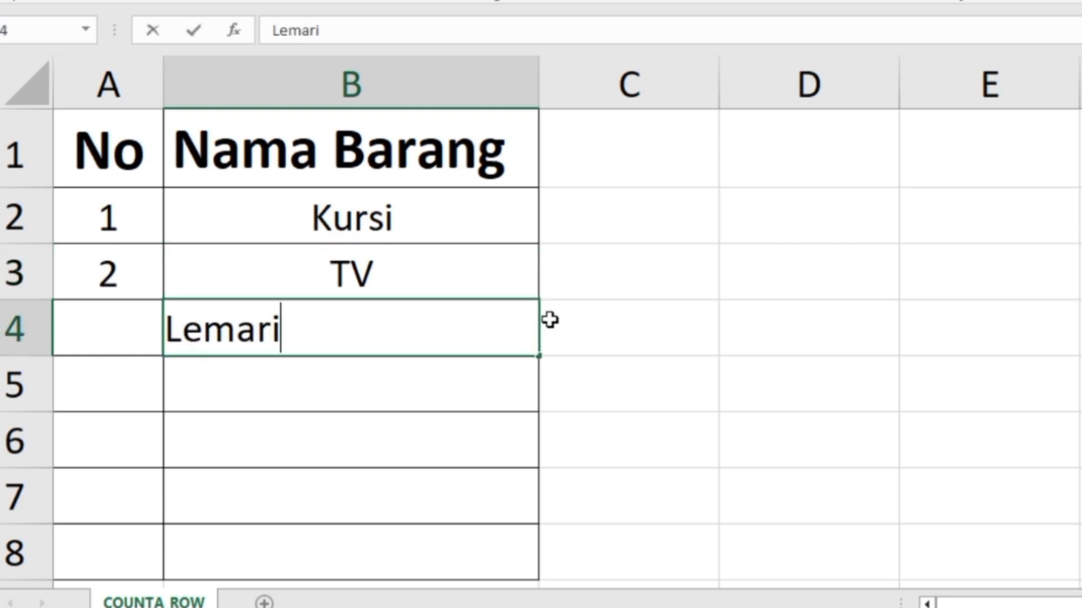
pyautogui.press('Return')
pyautogui.press('Up')
pyautogui.press('Left')
pyautogui.press('Up')
pyautogui.press('Up')
pyautogui.press('Down')
pyautogui.press('Down')
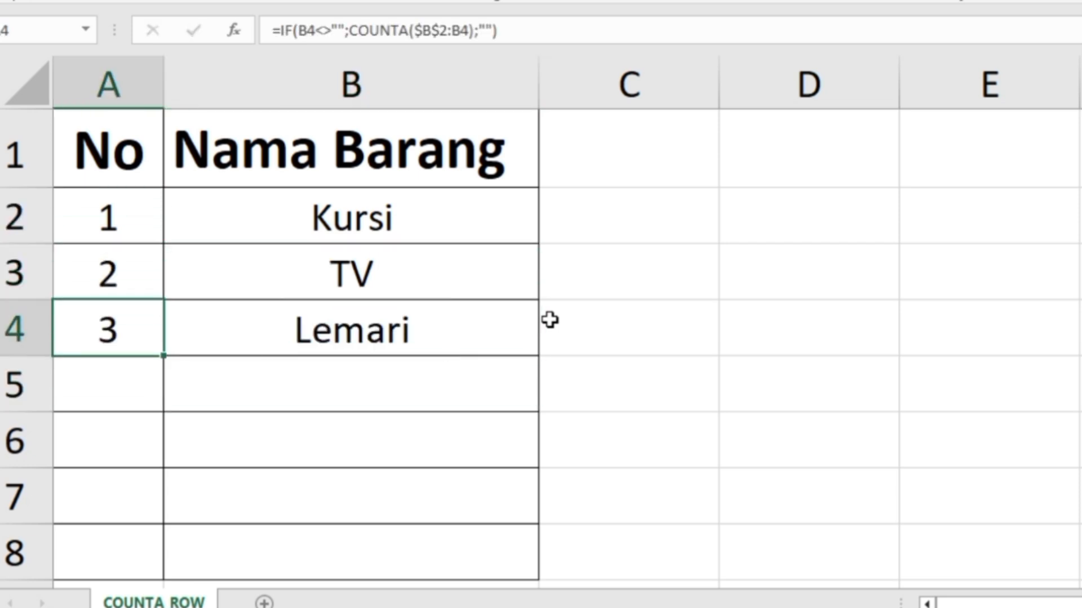
# Step: Test the numbering with the numeric entry 159 in B5, and clear that entry again
pyautogui.press('Down')
pyautogui.press('Right')
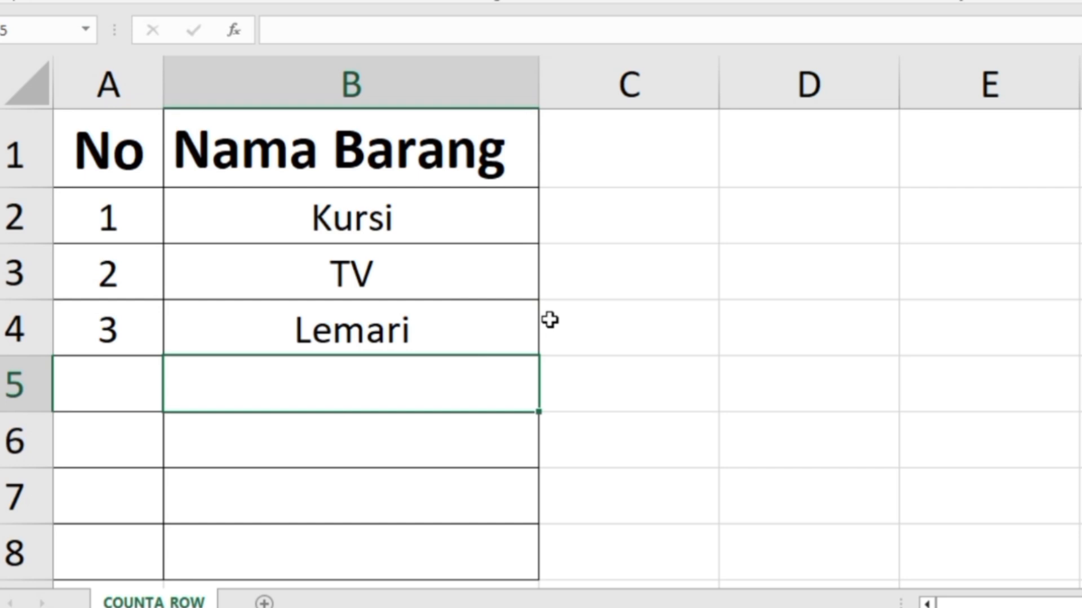
pyautogui.write('159')
pyautogui.press('Return')
pyautogui.press('Up')
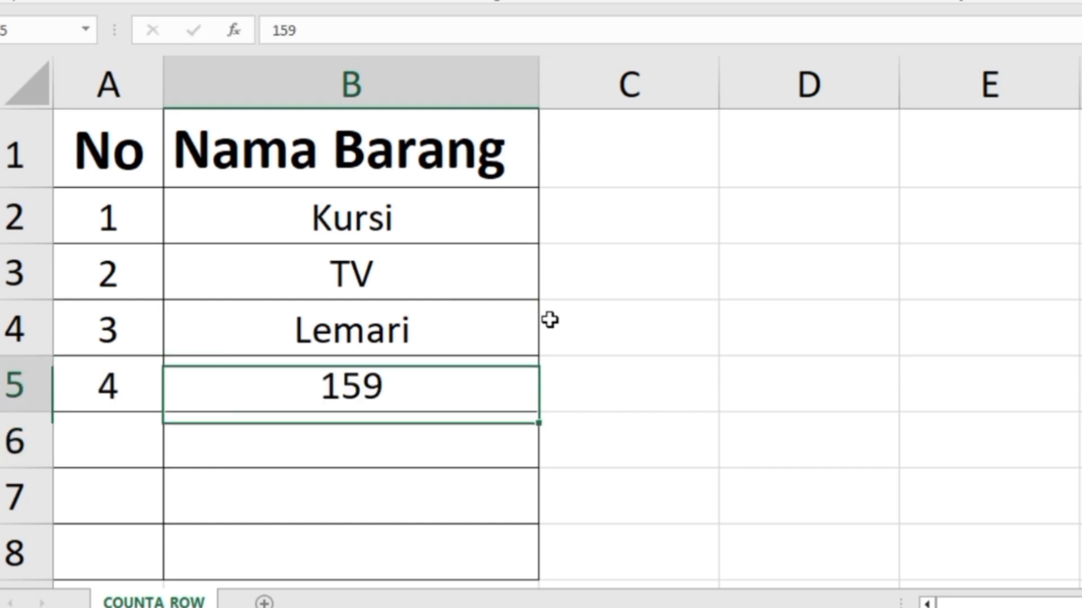
pyautogui.press('Left')
pyautogui.press('Right')
pyautogui.press('Delete')
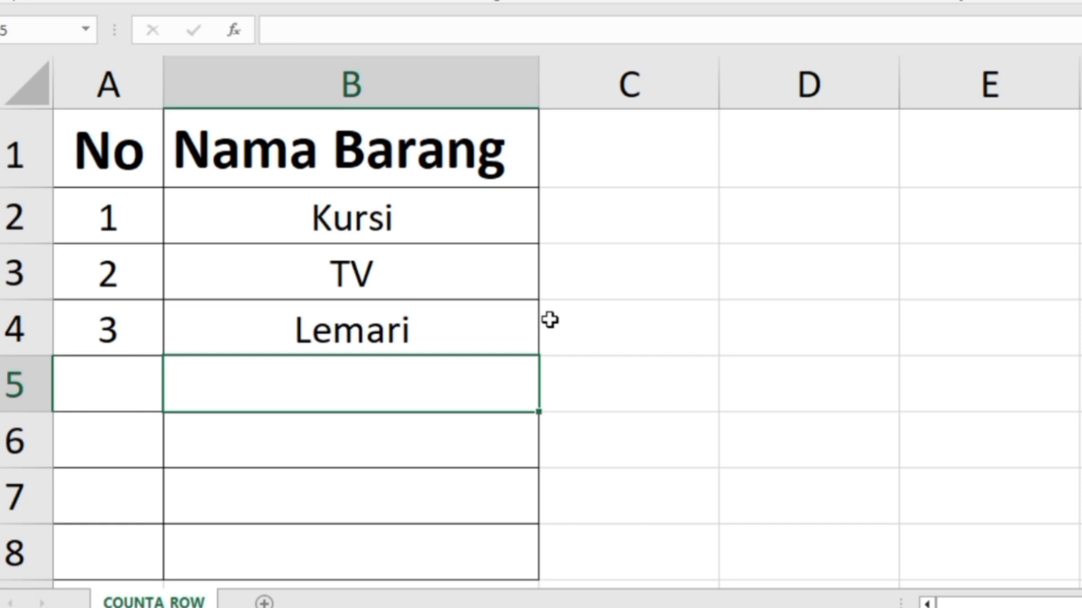
# Step: Test the numbering by clearing Lemari from B4, and undo the deletion
pyautogui.click(431, 330)
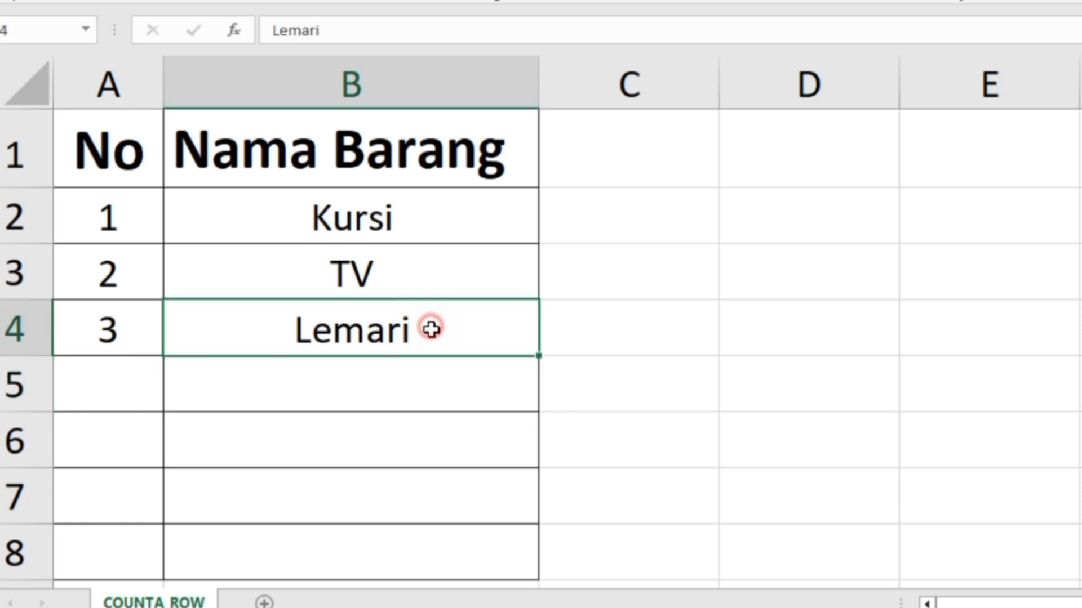
pyautogui.press('Delete')
pyautogui.press('Left')
pyautogui.press('Up')
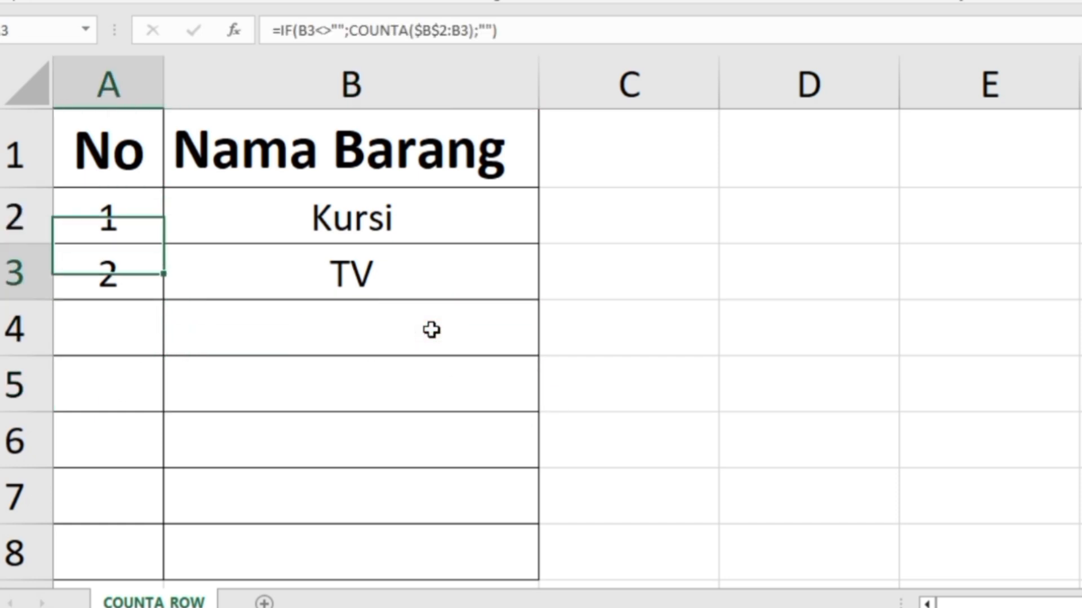
pyautogui.hotkey('ctrl', 'z')
# Step: Delete the entire TV row, row 3, and check the numbering in A2:A3
pyautogui.click(314, 291)
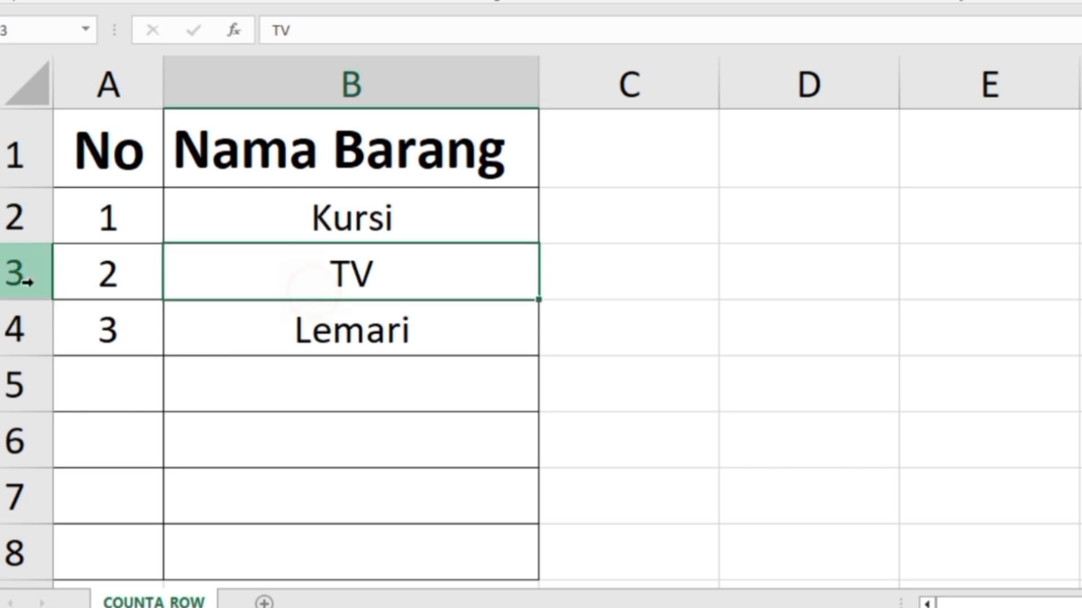
pyautogui.click(7, 273)
pyautogui.rightClick(9, 274)
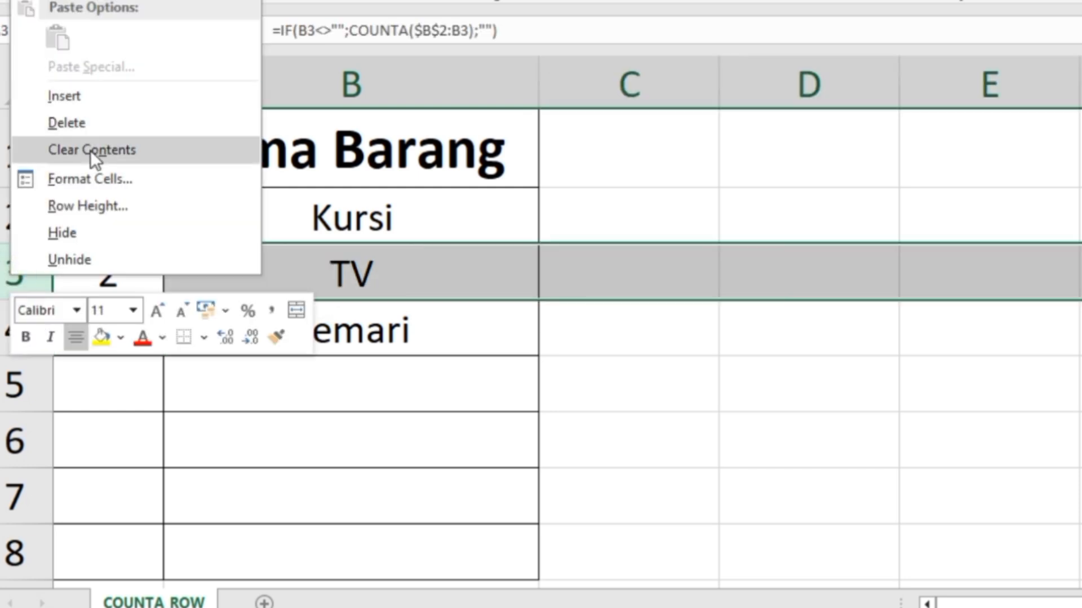
pyautogui.click(141, 123)
pyautogui.click(234, 268)
pyautogui.moveTo(133, 215); pyautogui.dragTo(141, 273)
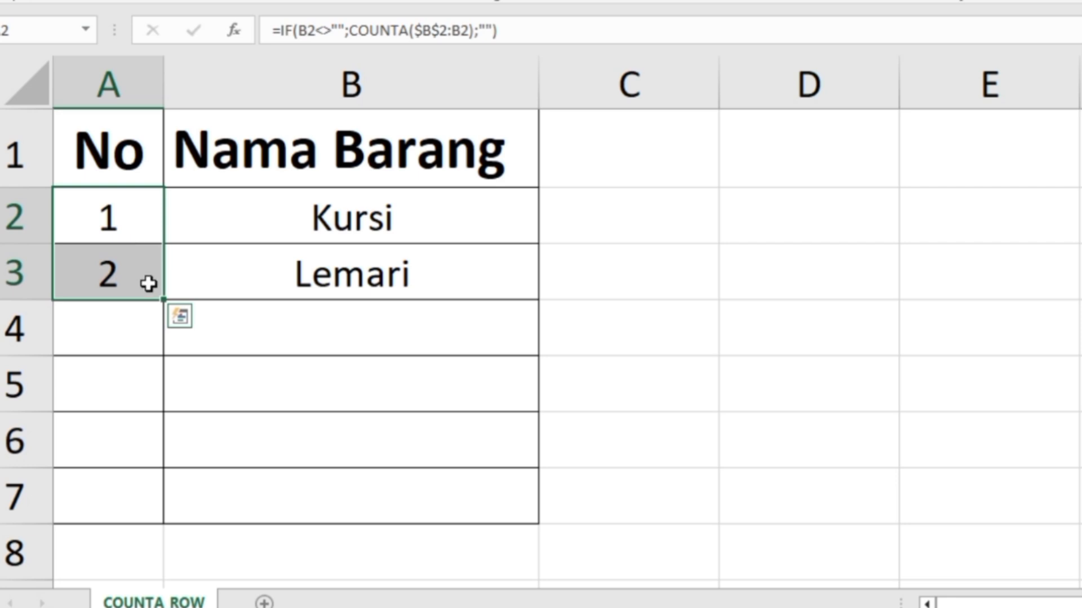
# Step: Review the complete IF and COUNTA formula in A2, keeping it as it is
pyautogui.moveTo(526, 32); pyautogui.dragTo(272, 31)
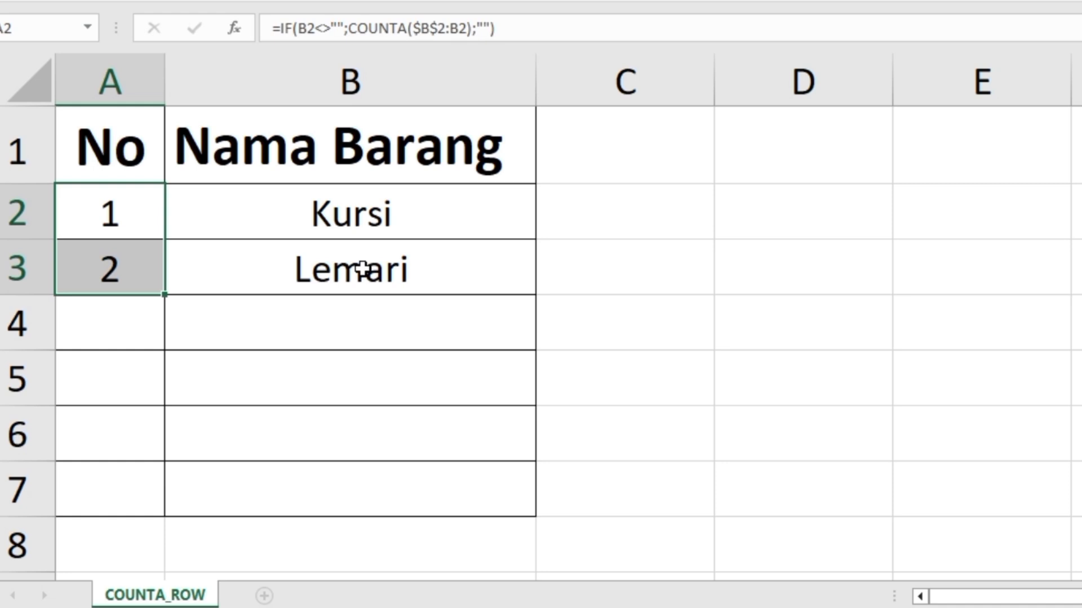
pyautogui.click(529, 28)
pyautogui.moveTo(529, 28); pyautogui.dragTo(272, 31)
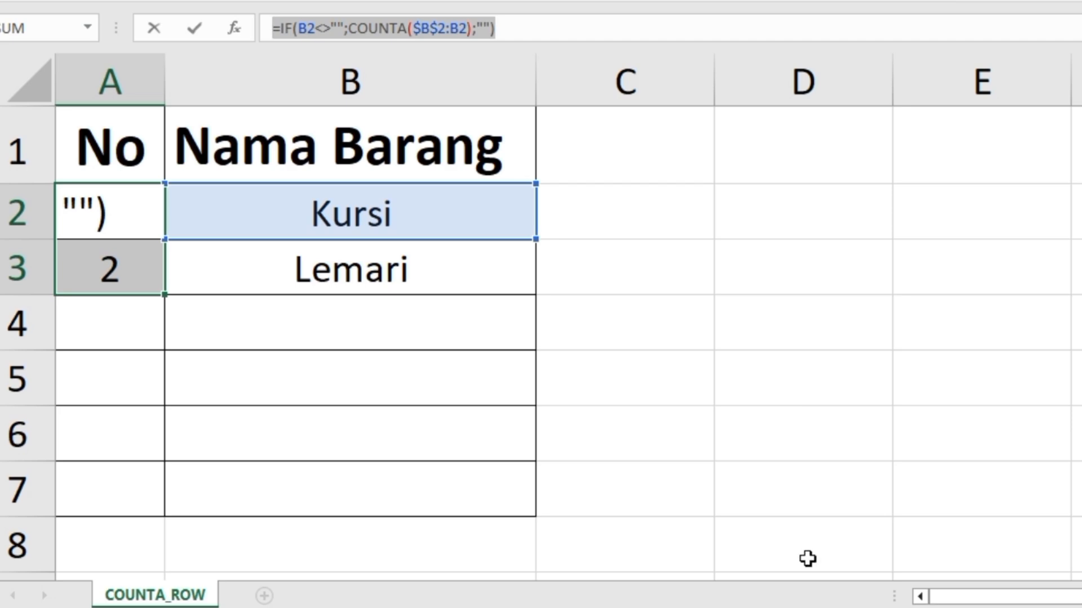
pyautogui.hotkey('ctrl', 'Return')
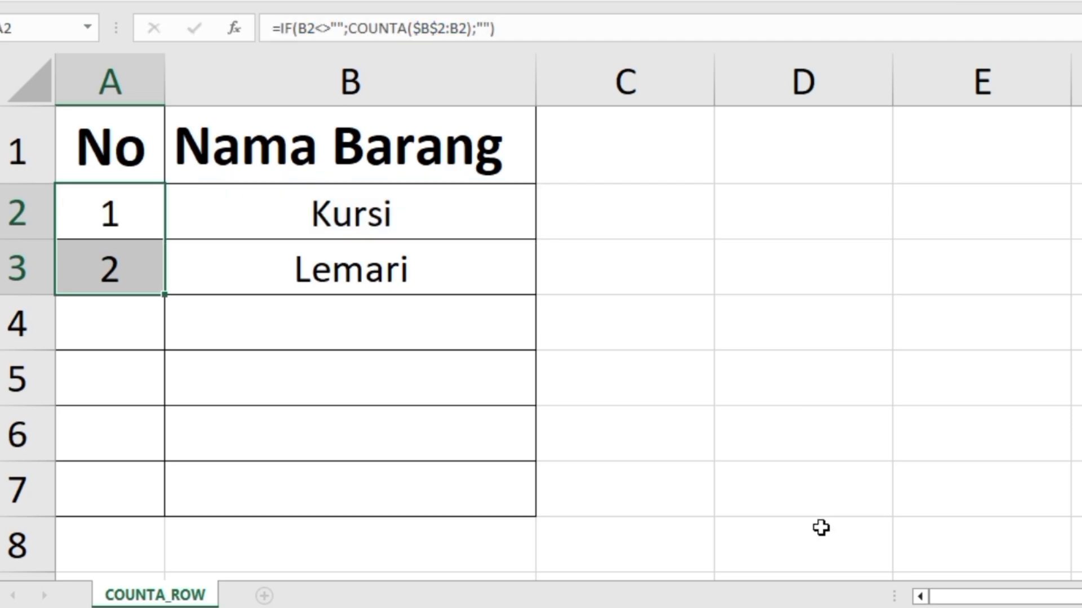